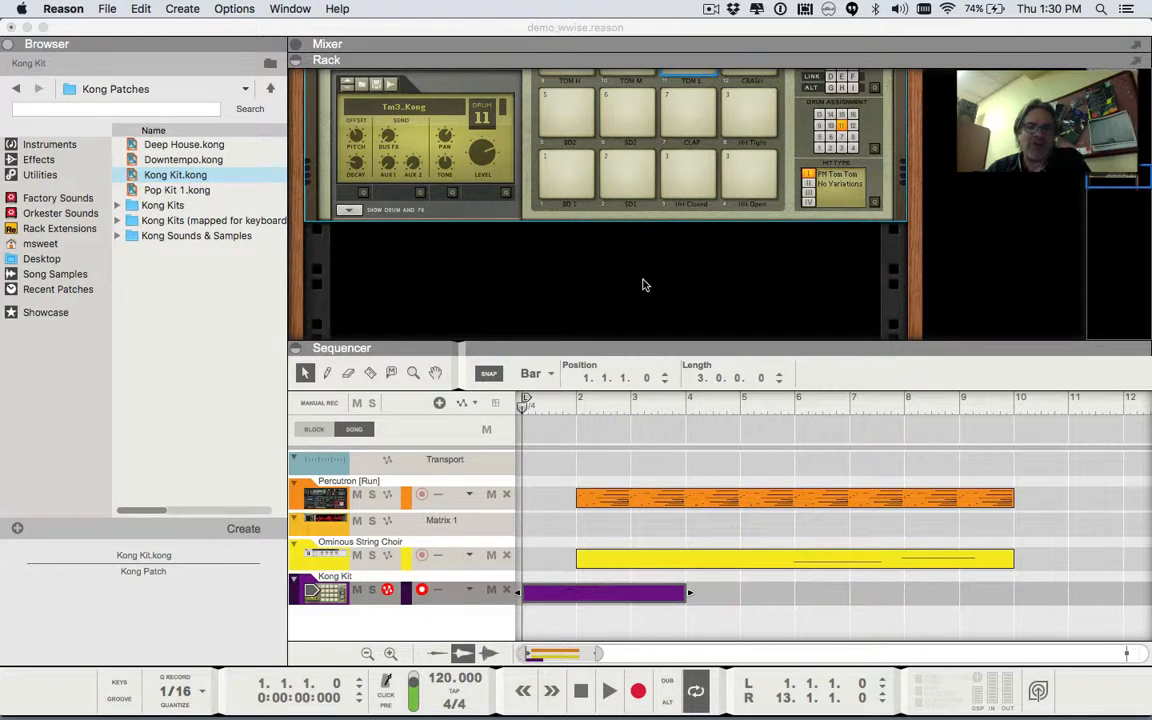
Play back the song arrangement in the sequencer from the beginning
{"action": "left_click", "coordinate": [577, 360]}
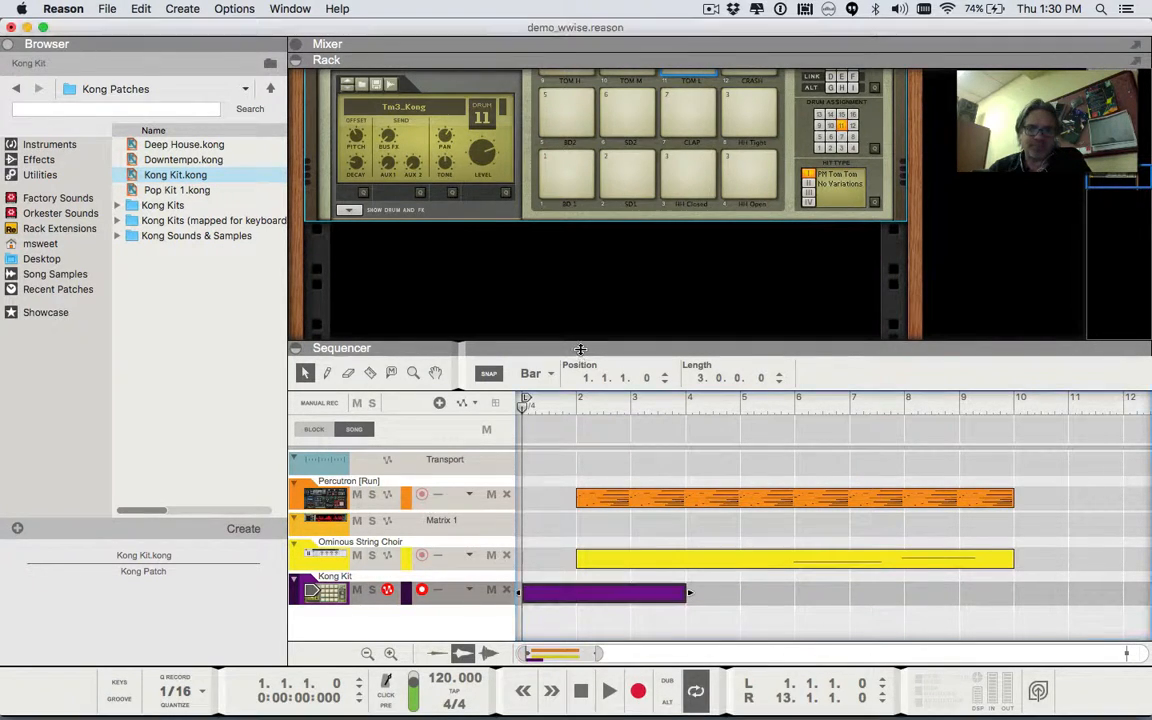
{"action": "key", "text": "space"}
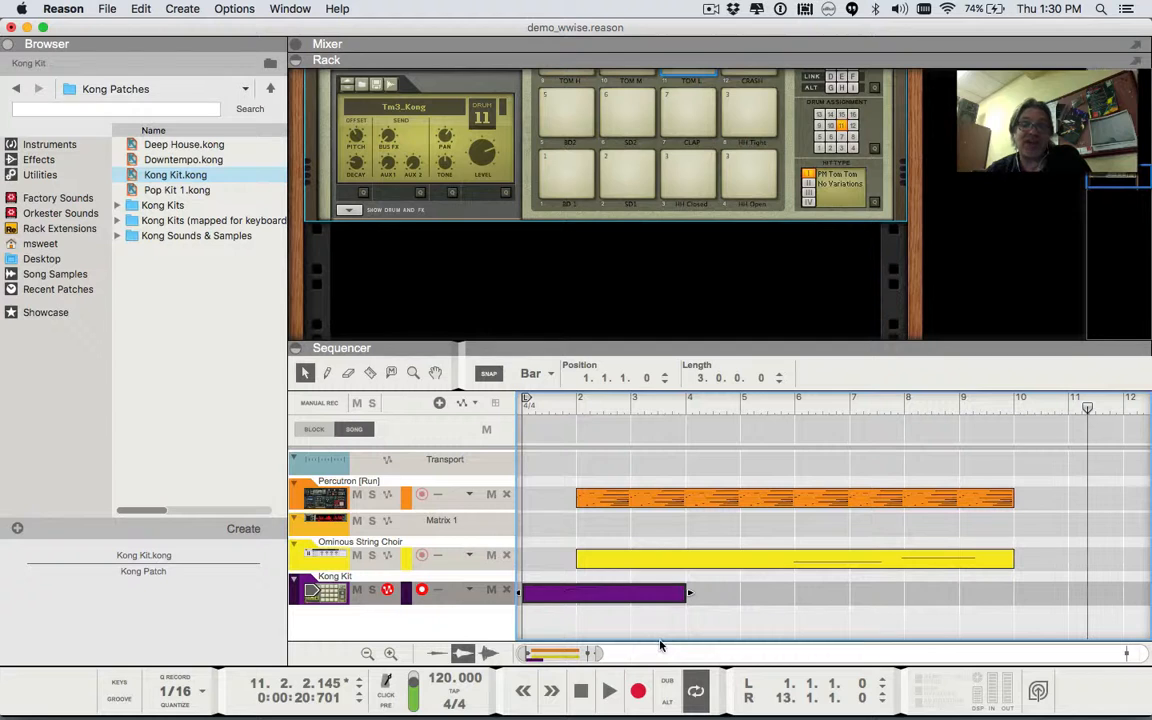
{"action": "left_click_drag", "start_coordinate": [599, 654], "coordinate": [637, 654]}
{"action": "left_click_drag", "start_coordinate": [730, 652], "coordinate": [806, 652]}
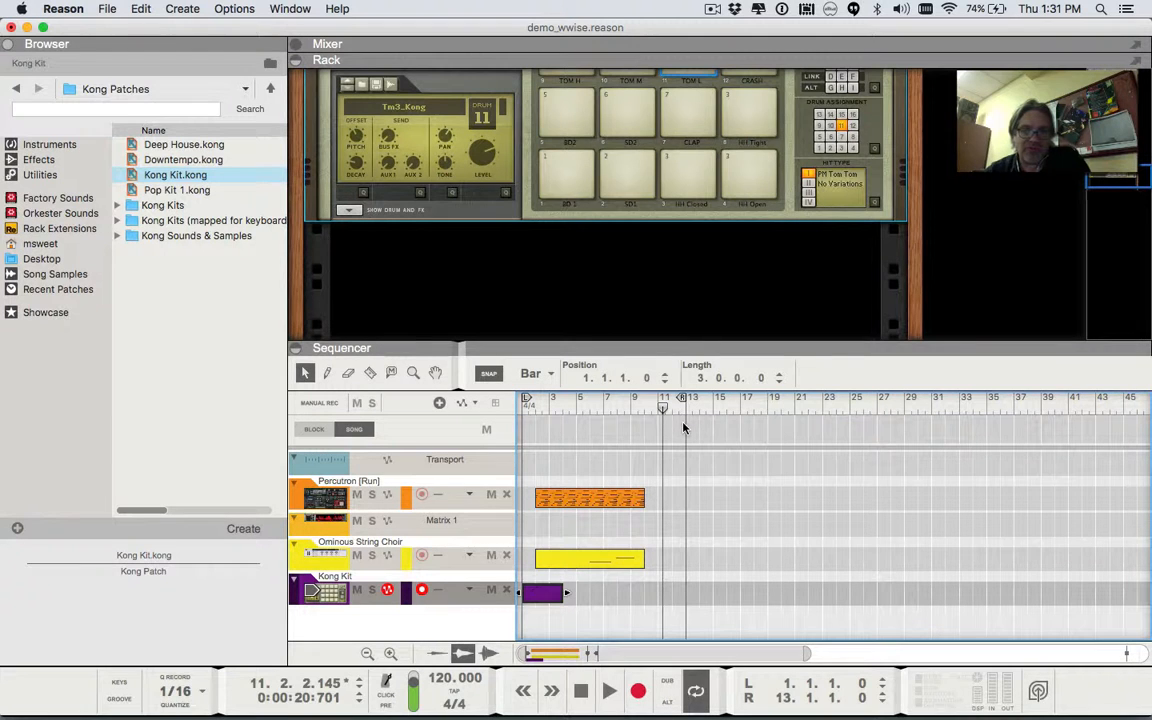
Export the loop as a WAVE audio file named audio_loop on the Desktop
{"action": "left_click", "coordinate": [141, 8]}
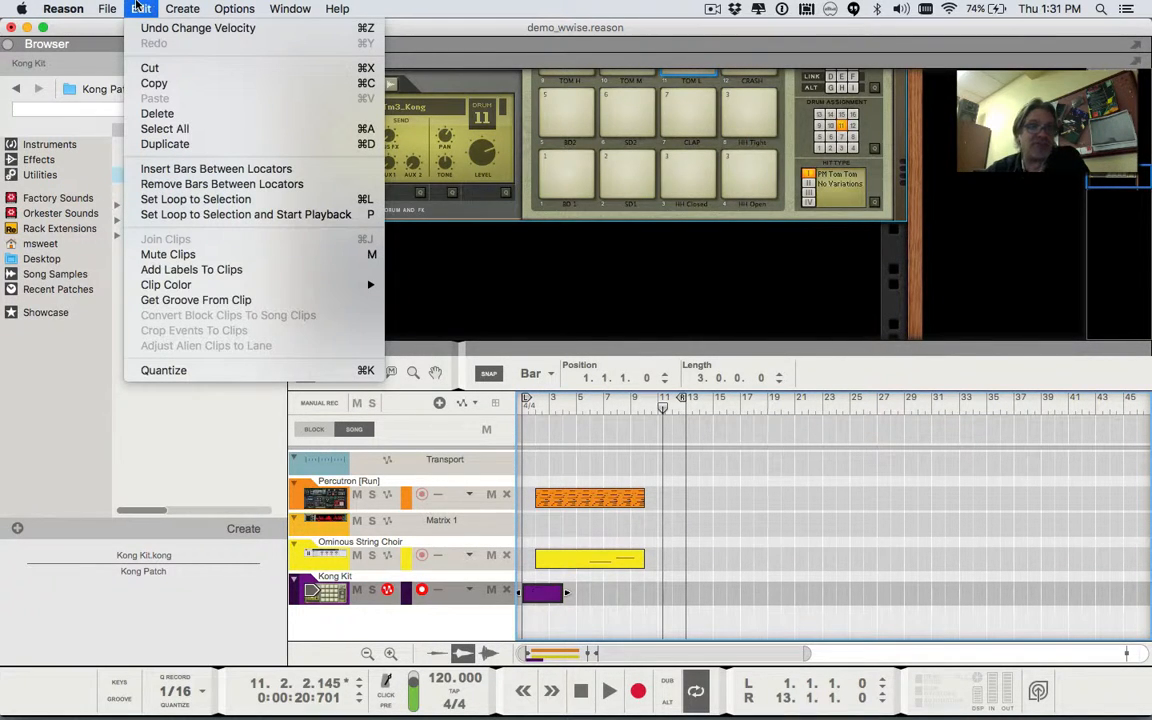
{"action": "mouse_move", "coordinate": [105, 8]}
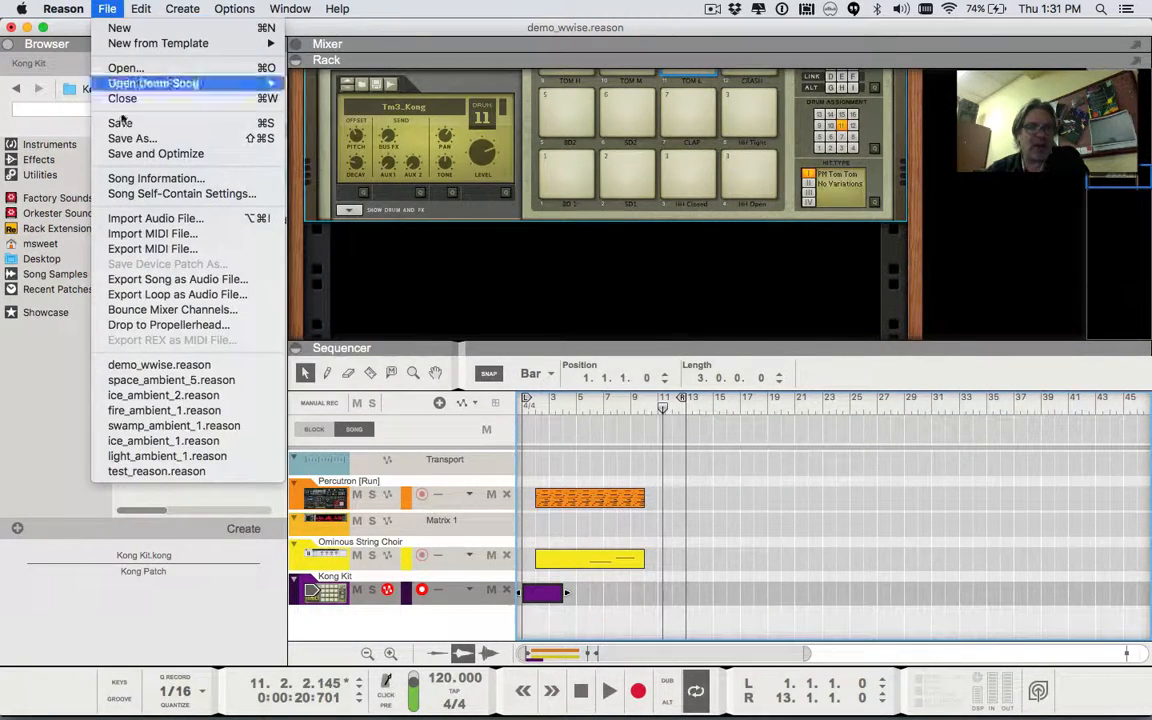
{"action": "left_click", "coordinate": [135, 296]}
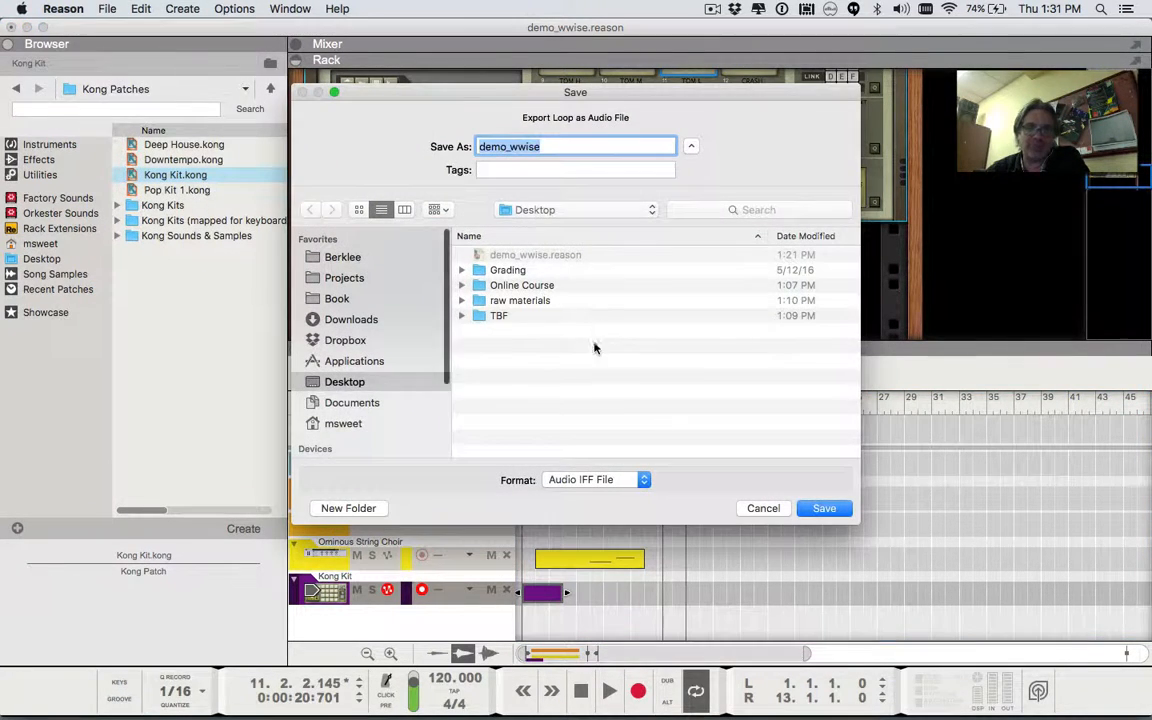
{"action": "left_click", "coordinate": [597, 479]}
{"action": "left_click", "coordinate": [575, 492]}
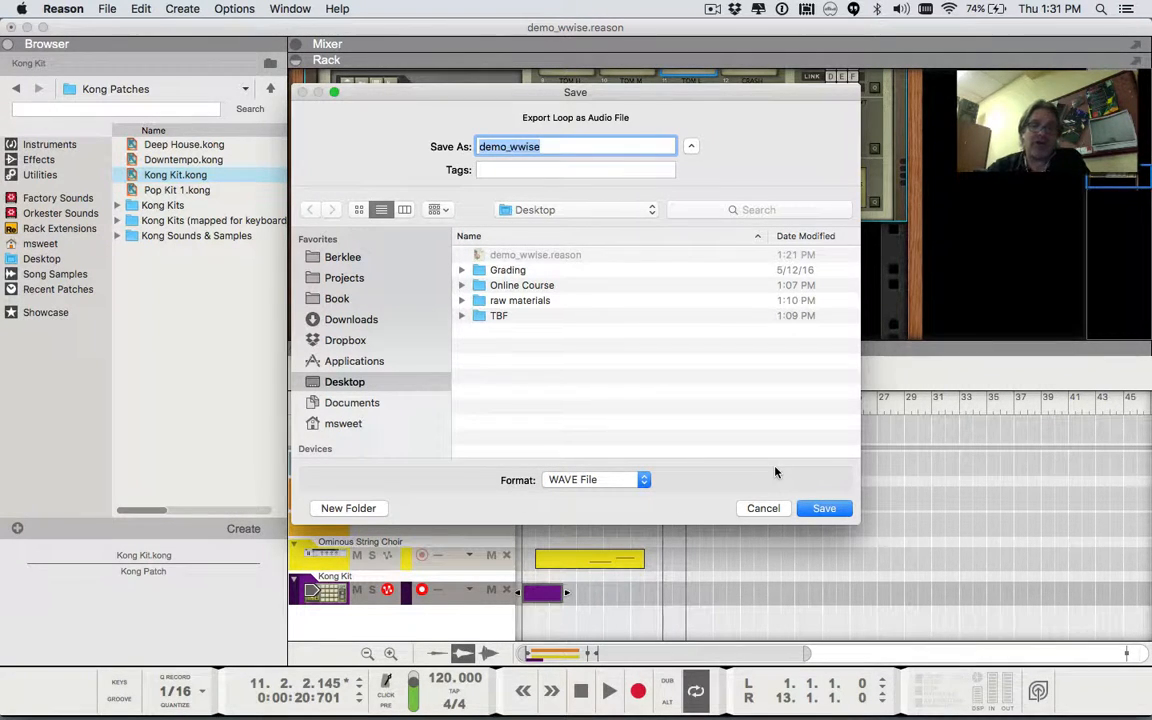
{"action": "type", "text": "au"}
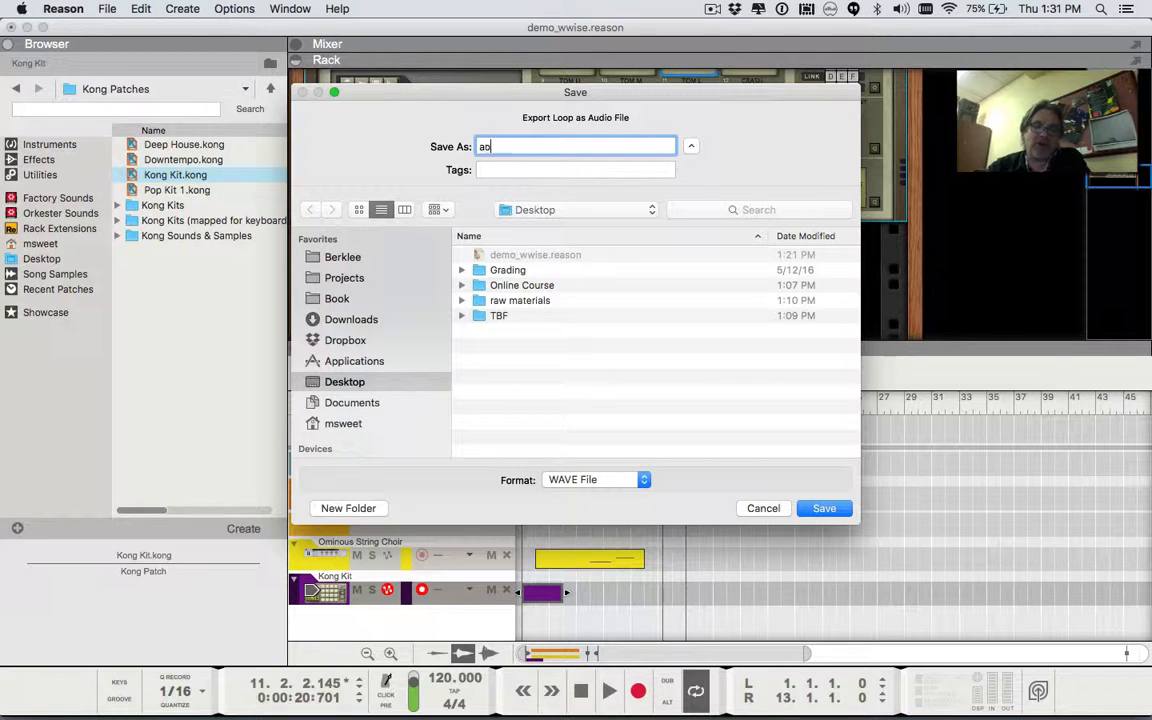
{"action": "type", "text": "dio_loop"}
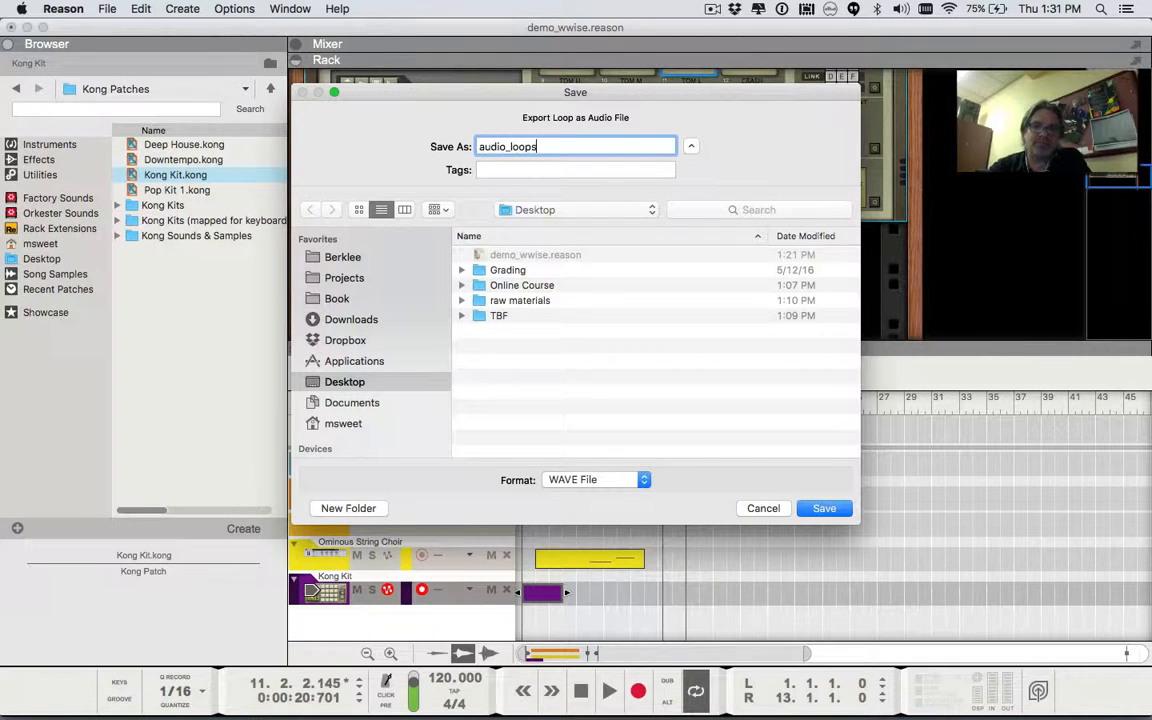
{"action": "key", "text": "Return"}
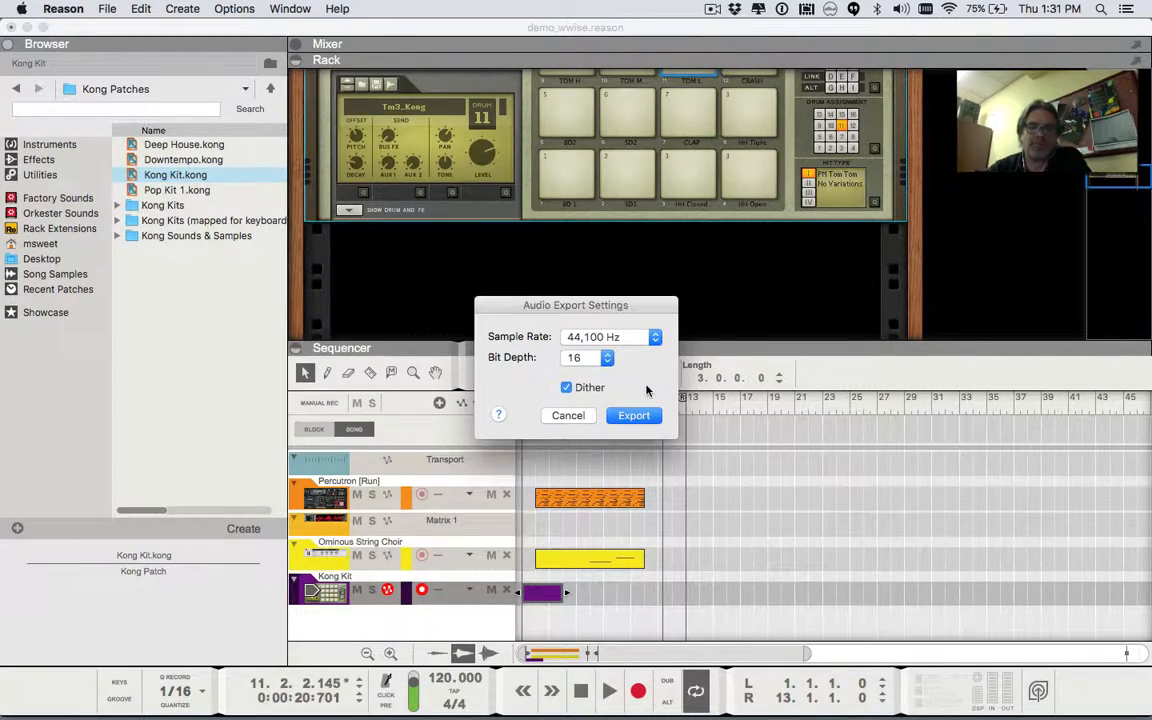
Set the export sample rate to 48,000 Hz and the bit depth to 24, and run the export
{"action": "left_click", "coordinate": [617, 340]}
{"action": "left_click", "coordinate": [615, 351]}
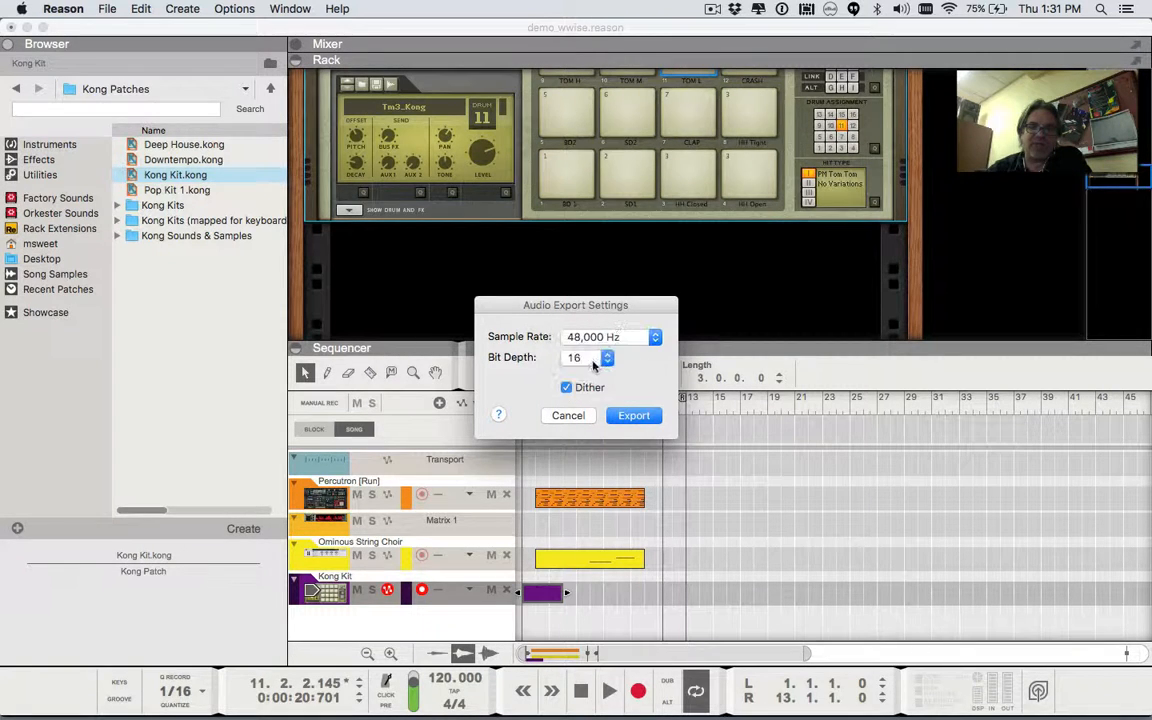
{"action": "left_click", "coordinate": [605, 358]}
{"action": "left_click", "coordinate": [589, 374]}
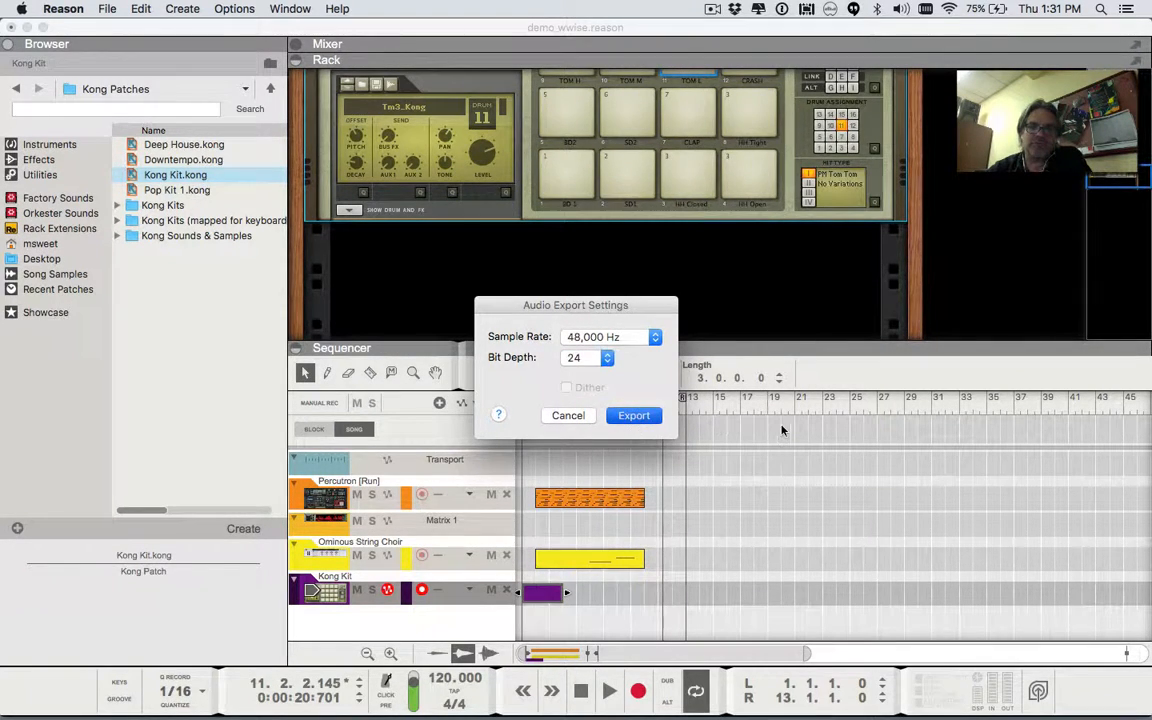
{"action": "key", "text": "Return"}
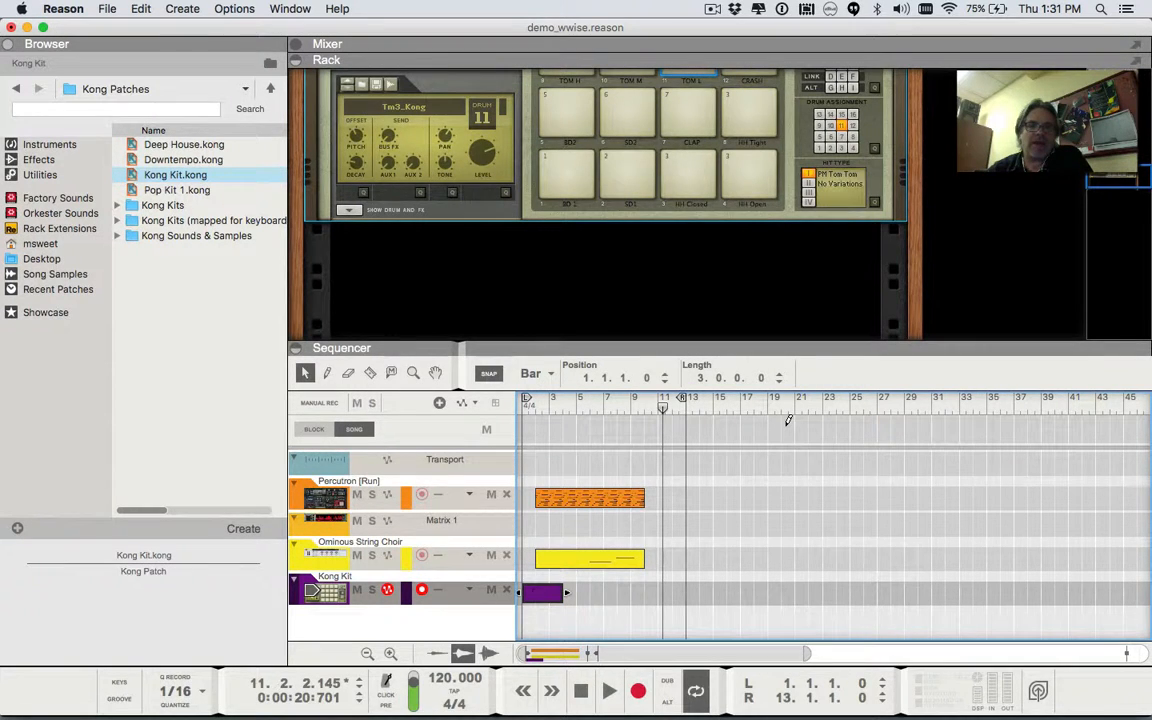
Hide Reason and launch Wwise
{"action": "key", "text": "super+h"}
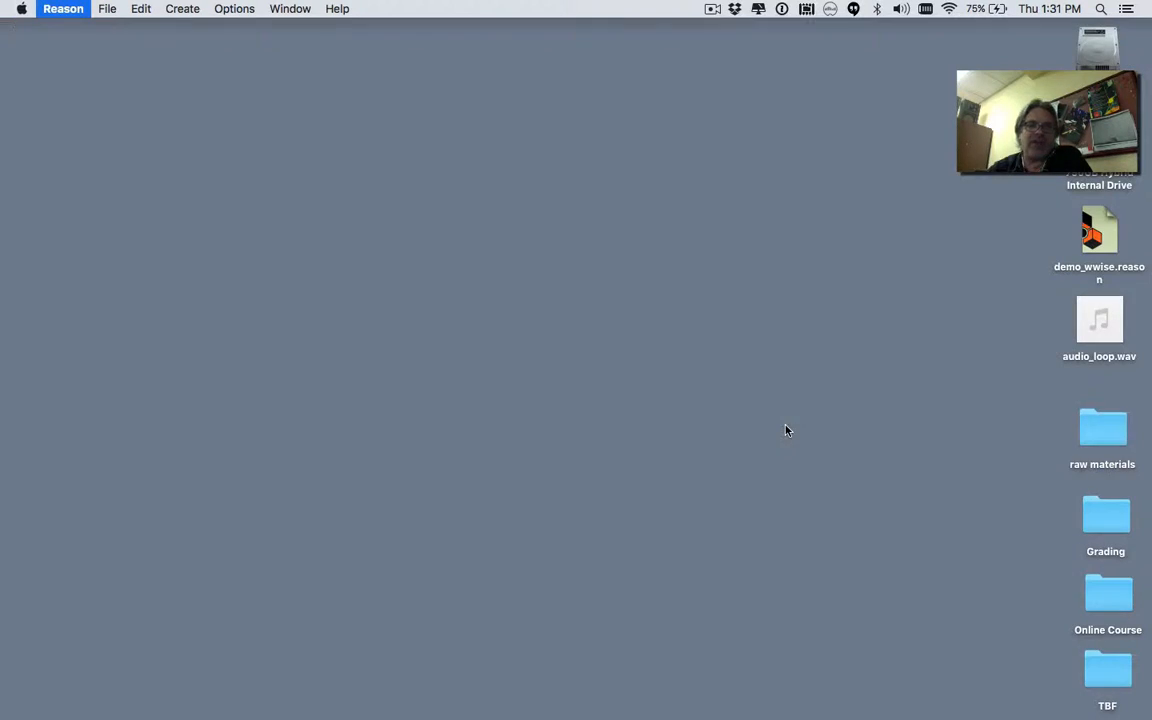
{"action": "mouse_move", "coordinate": [369, 716]}
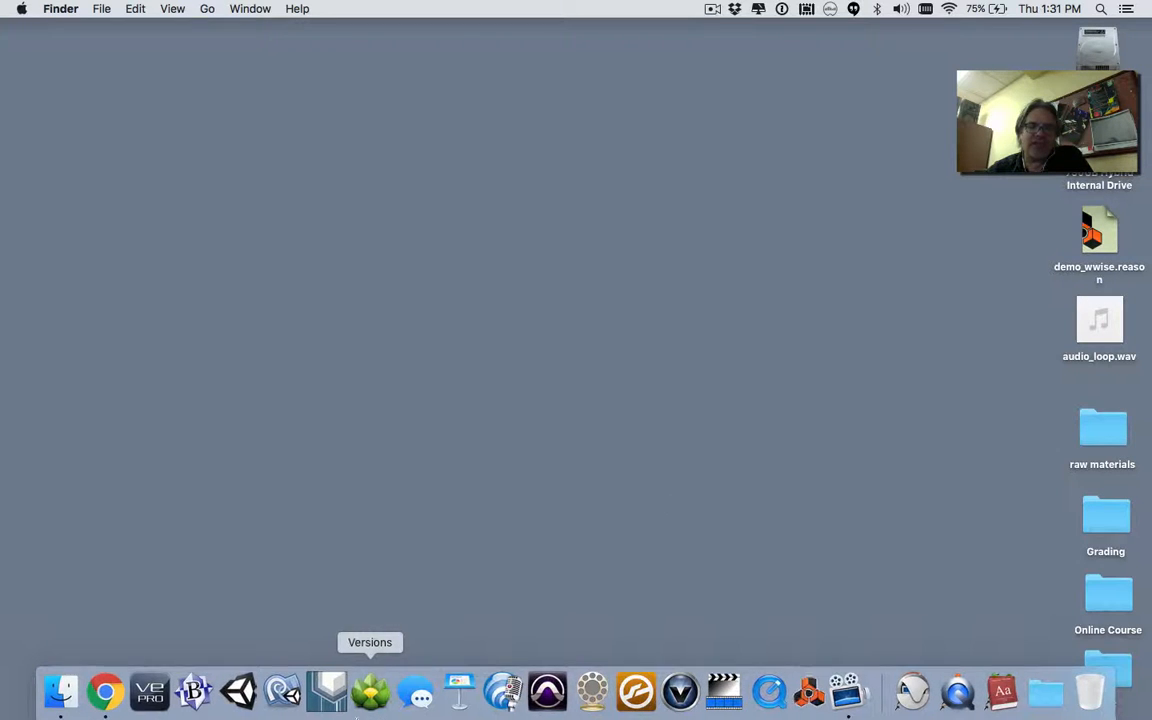
{"action": "left_click", "coordinate": [336, 692]}
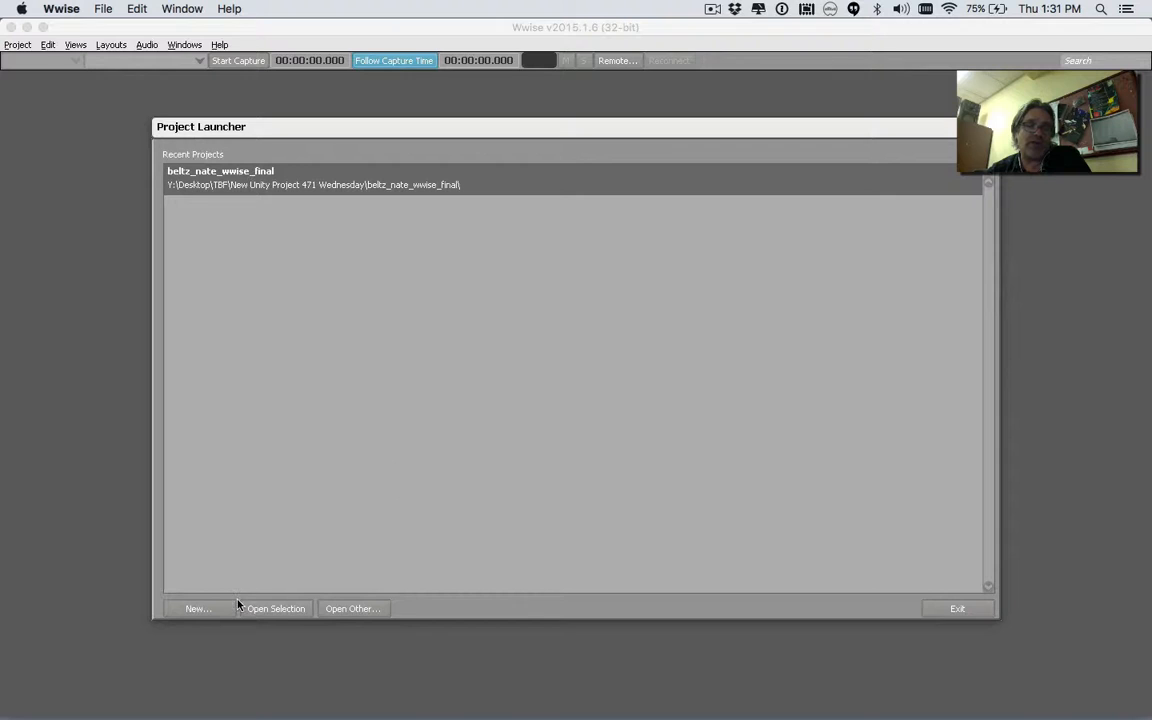
Create a new project named Wwise Loops on the Desktop without importing any asset groups, and dismiss the License Manager
{"action": "left_click", "coordinate": [214, 609]}
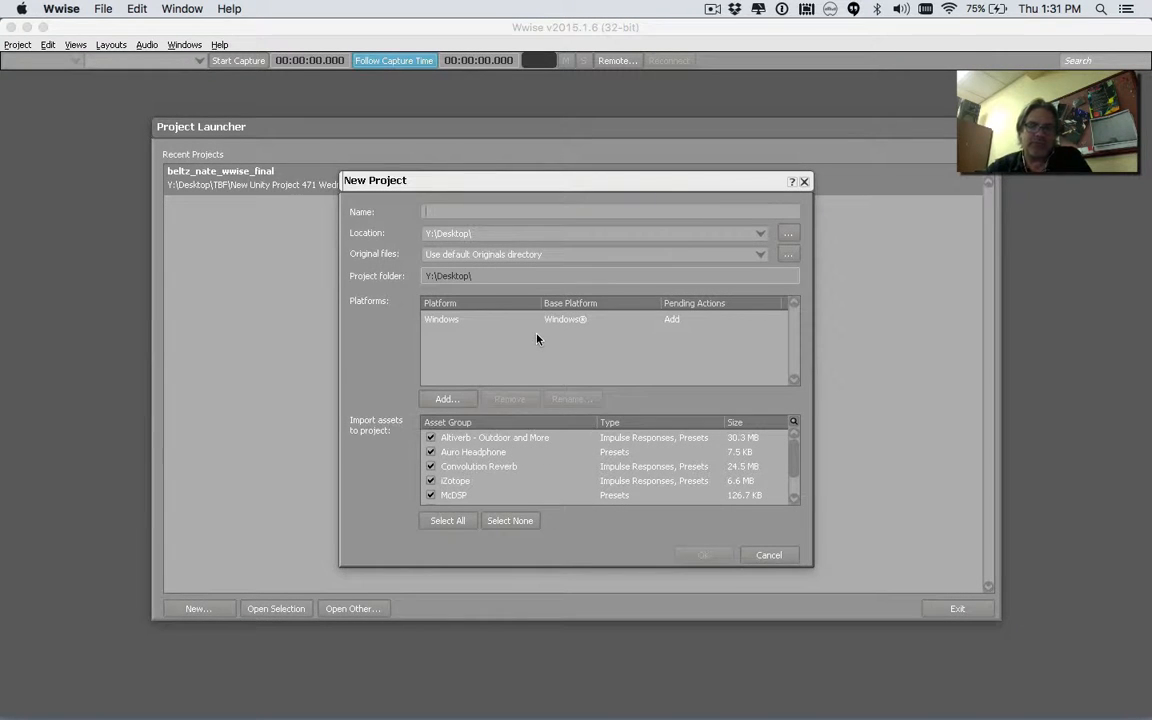
{"action": "type", "text": "loop"}
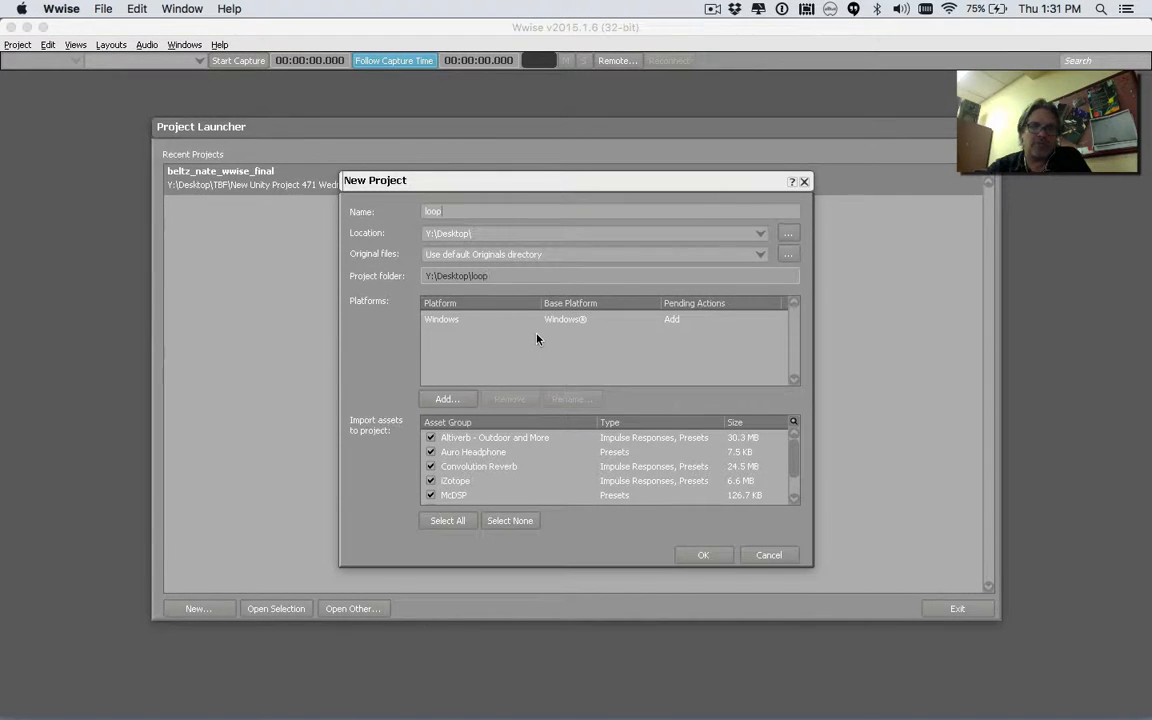
{"action": "key", "text": "BackSpace"}
{"action": "key", "text": "BackSpace"}
{"action": "key", "text": "BackSpace"}
{"action": "type", "text": "Wwise Loops"}
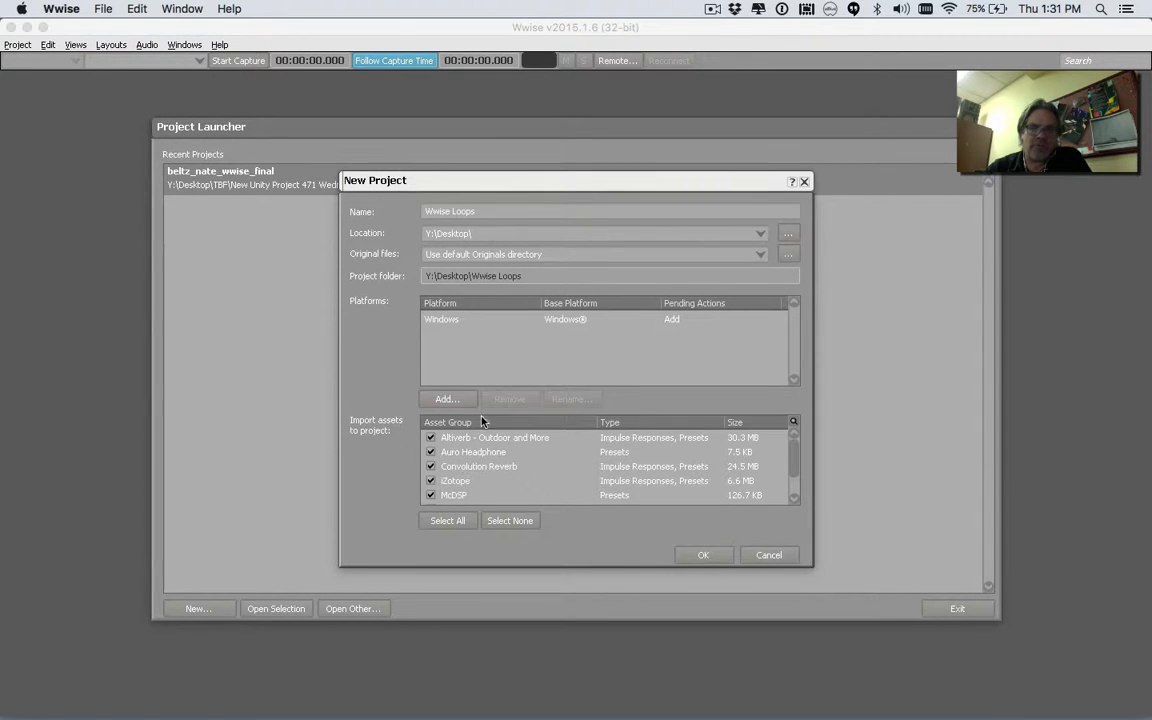
{"action": "left_click", "coordinate": [495, 521]}
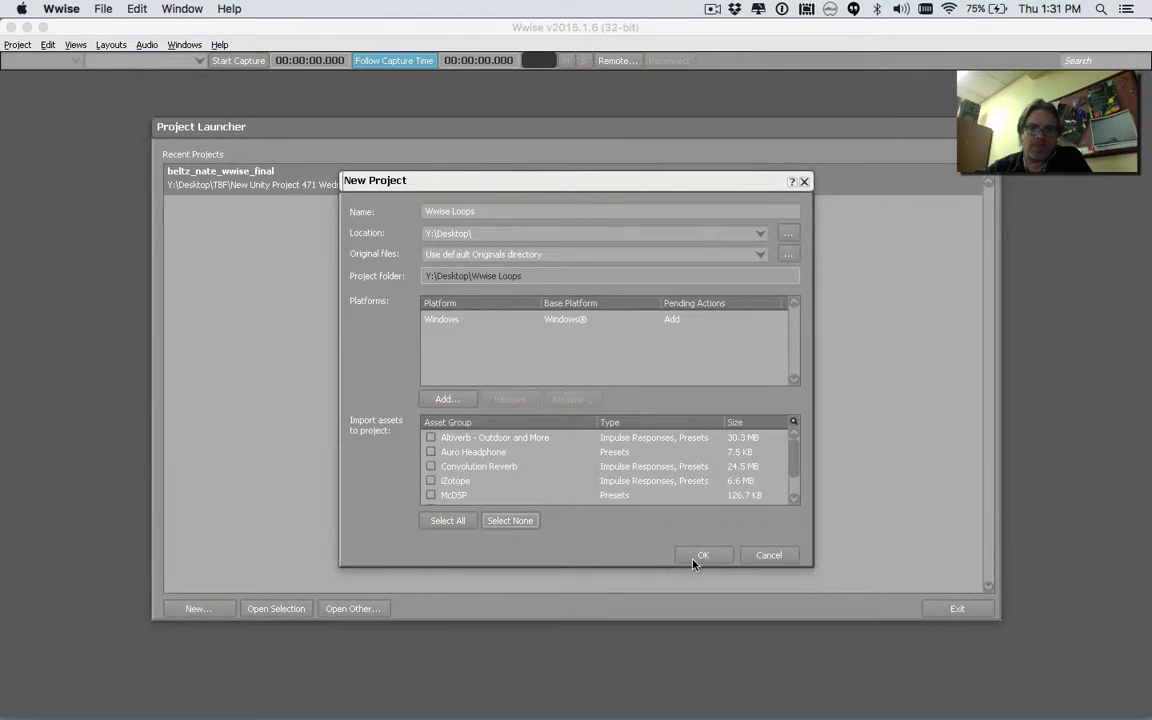
{"action": "left_click", "coordinate": [695, 557]}
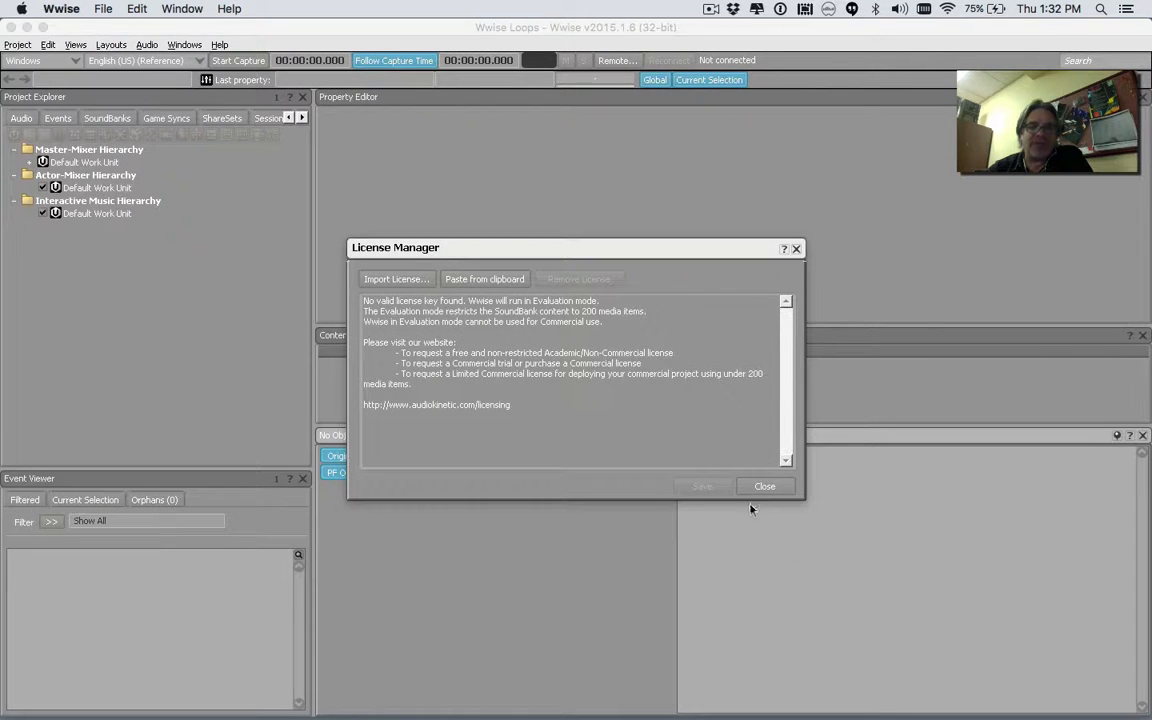
{"action": "left_click", "coordinate": [764, 488]}
Add a new Music Segment with its default name to the Default Work Unit of the Interactive Music Hierarchy
{"action": "left_click", "coordinate": [96, 214]}
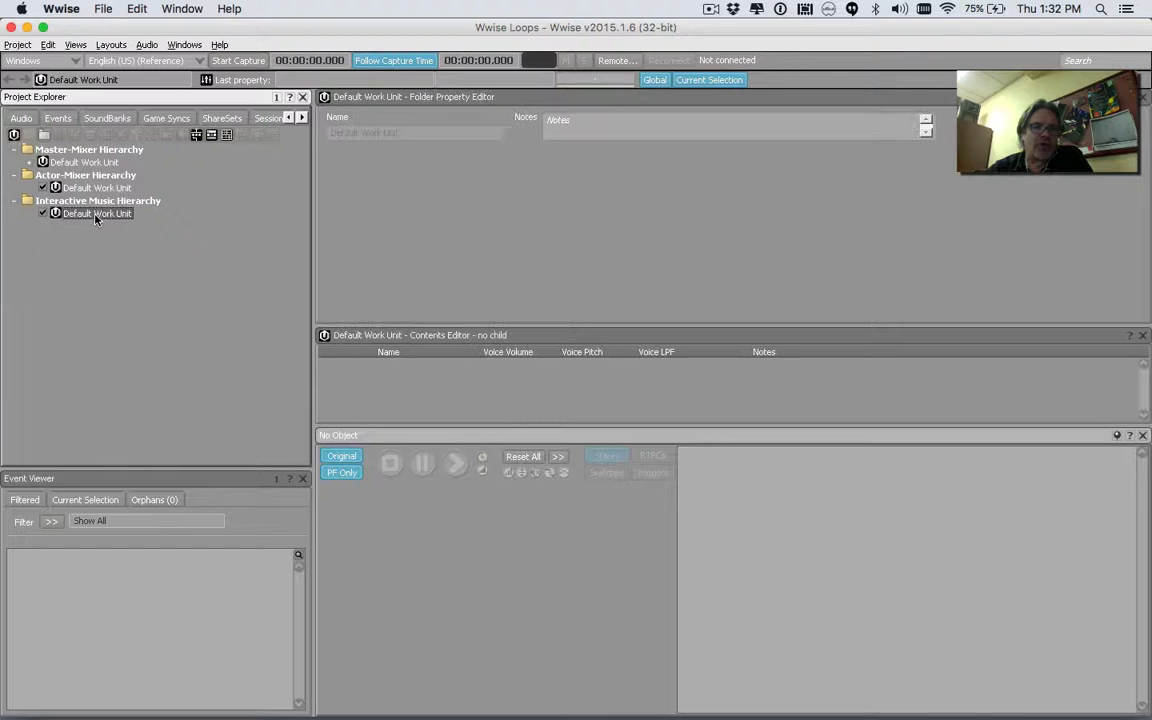
{"action": "right_click", "coordinate": [96, 215]}
{"action": "left_click", "coordinate": [47, 265]}
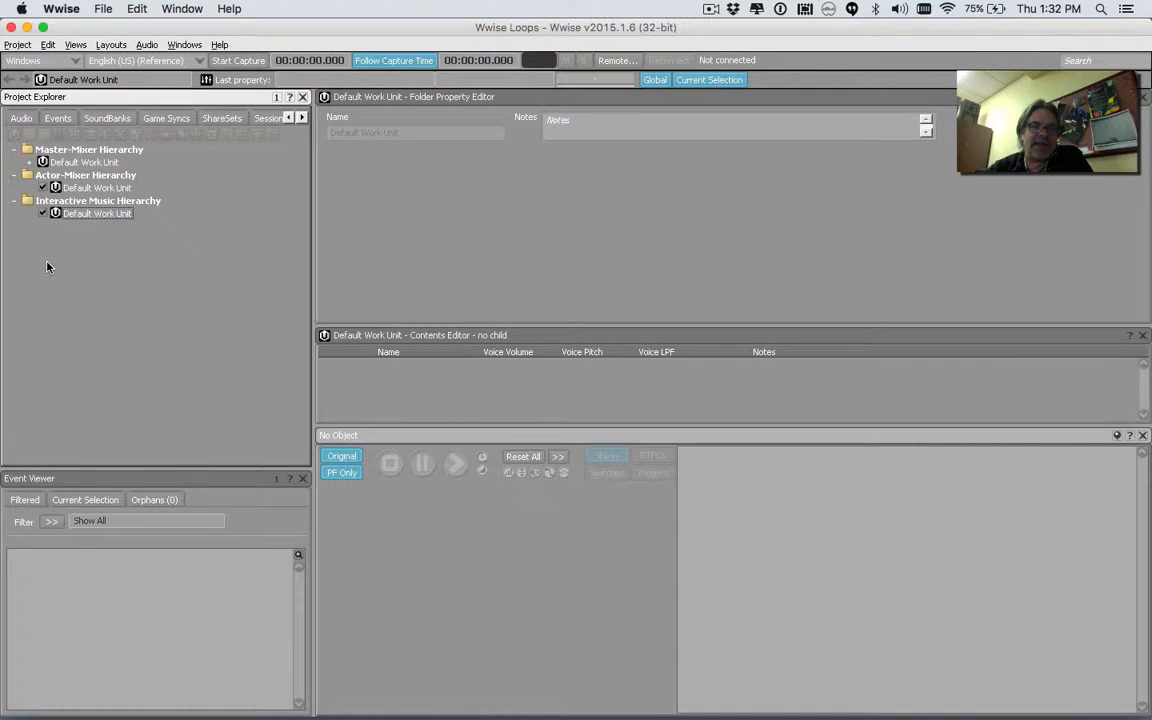
{"action": "right_click", "coordinate": [90, 221]}
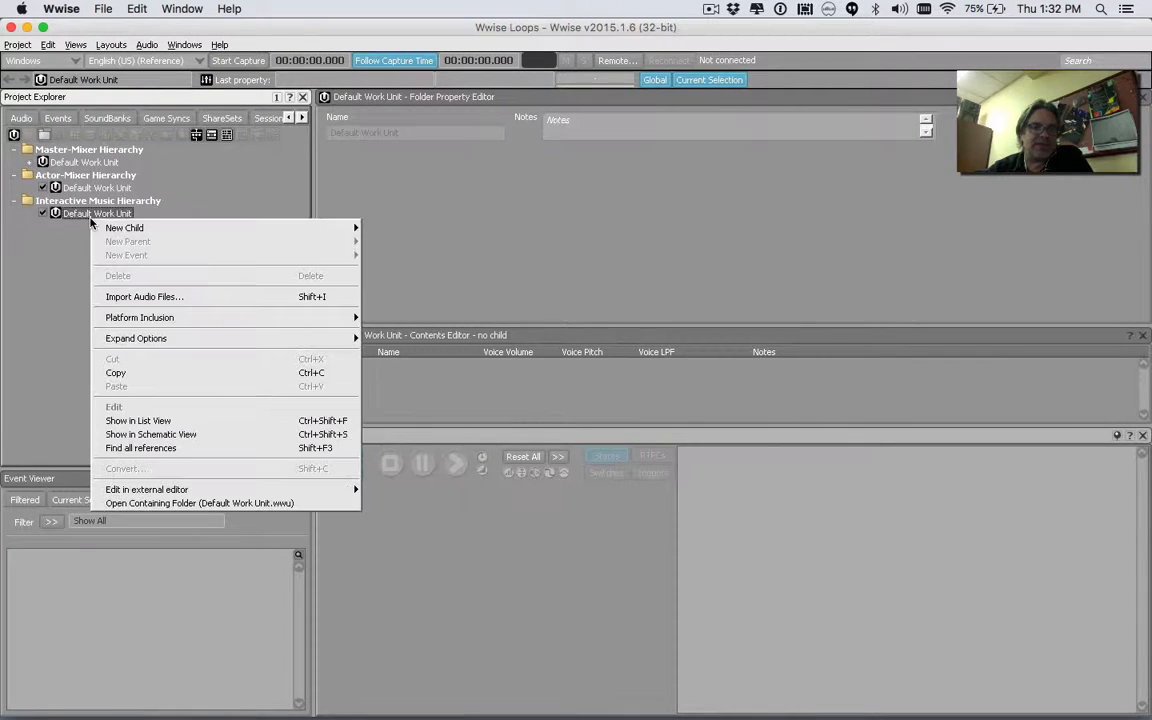
{"action": "mouse_move", "coordinate": [234, 227]}
{"action": "left_click", "coordinate": [405, 282]}
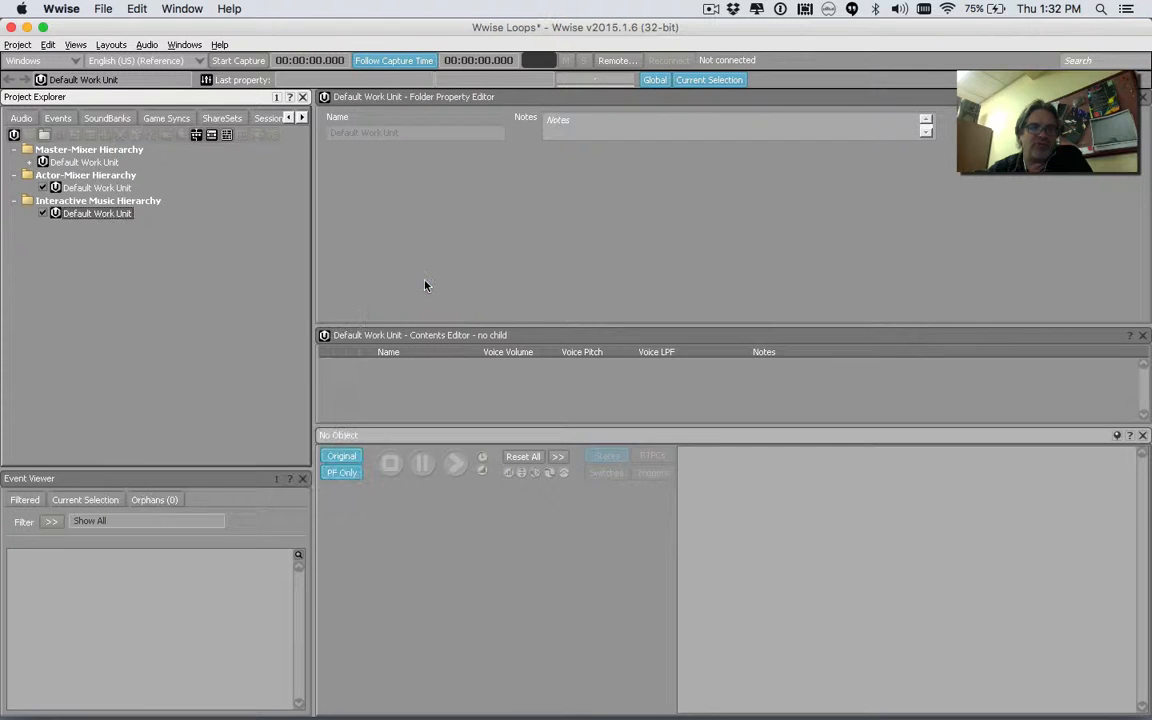
{"action": "left_click", "coordinate": [122, 244]}
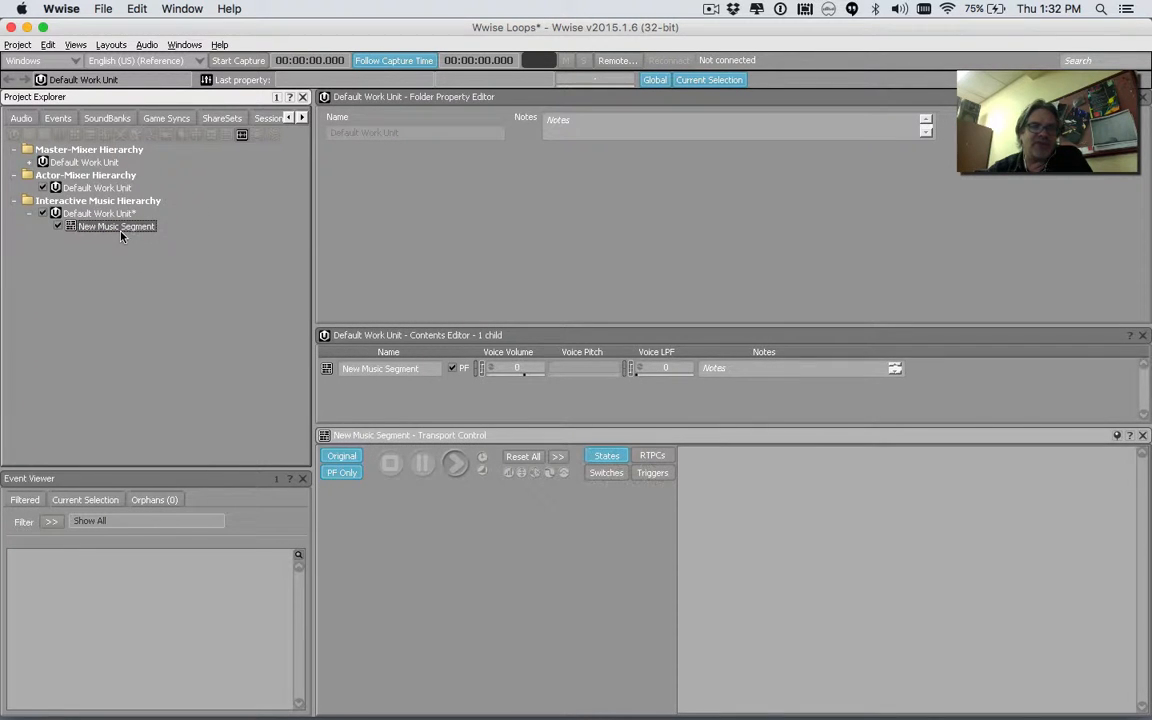
Add a new Music Track with its default name as a child of the music segment
{"action": "left_click", "coordinate": [121, 228]}
{"action": "right_click", "coordinate": [127, 229]}
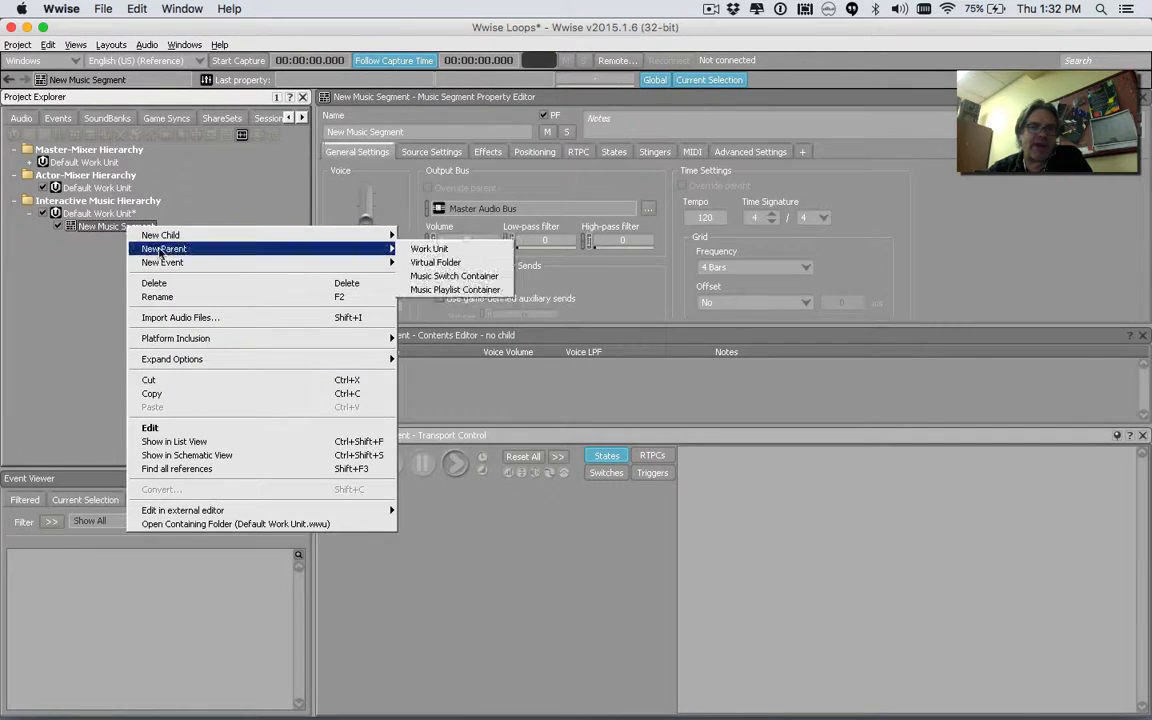
{"action": "mouse_move", "coordinate": [180, 235]}
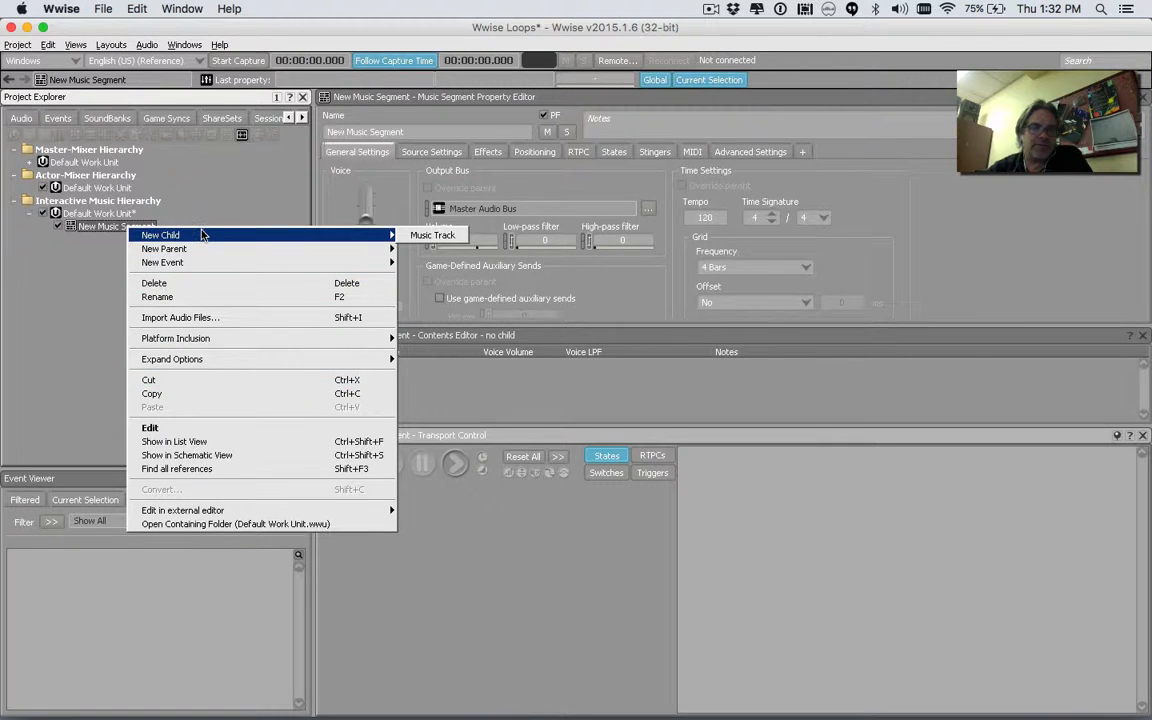
{"action": "left_click", "coordinate": [432, 235]}
{"action": "left_click", "coordinate": [186, 316]}
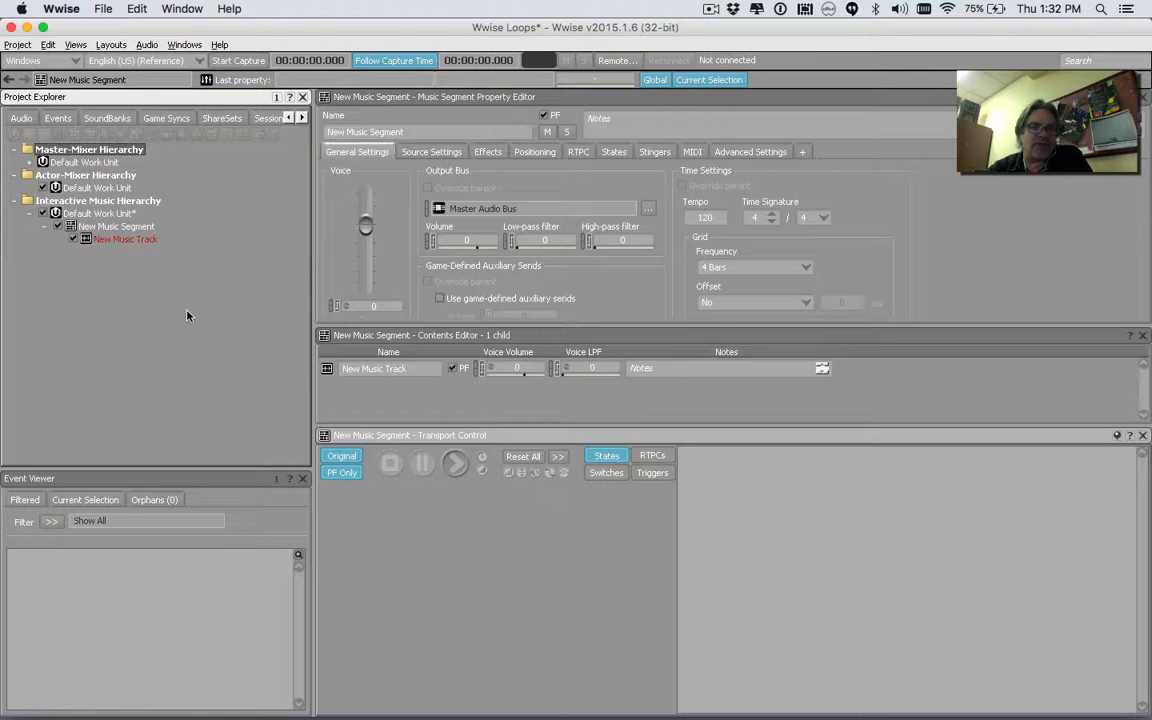
Show the music segment in the Interactive Music layout and enlarge the Music Segment Editor
{"action": "left_click", "coordinate": [112, 228]}
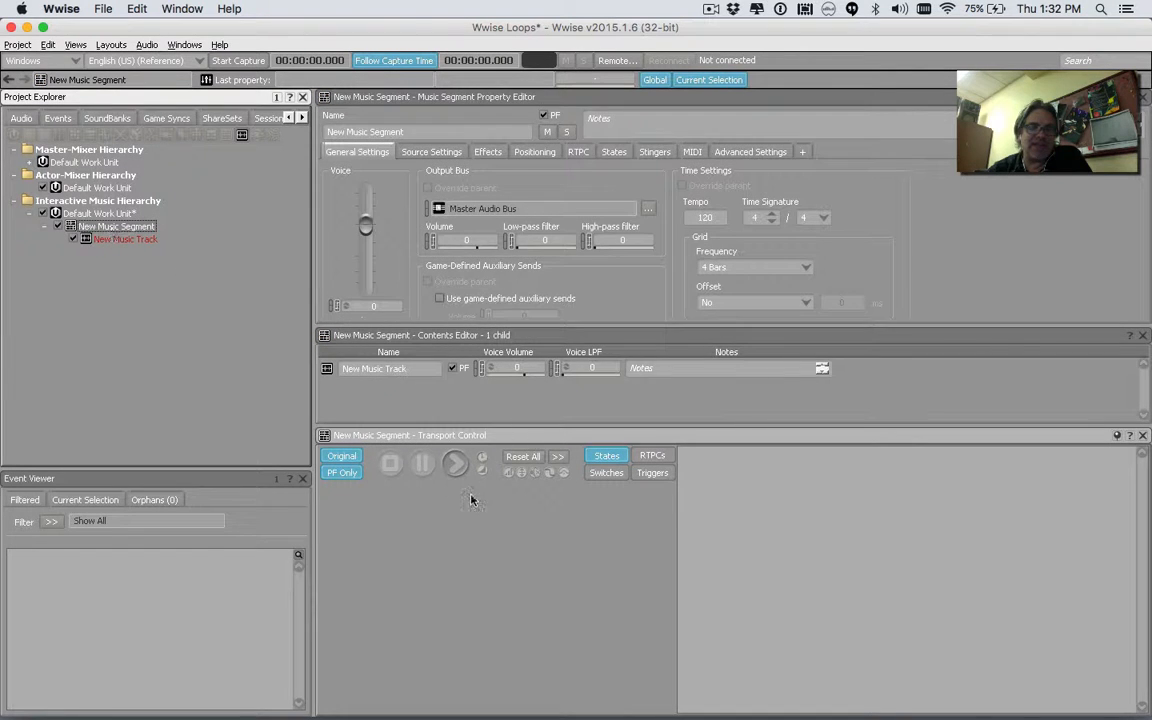
{"action": "left_click", "coordinate": [111, 45]}
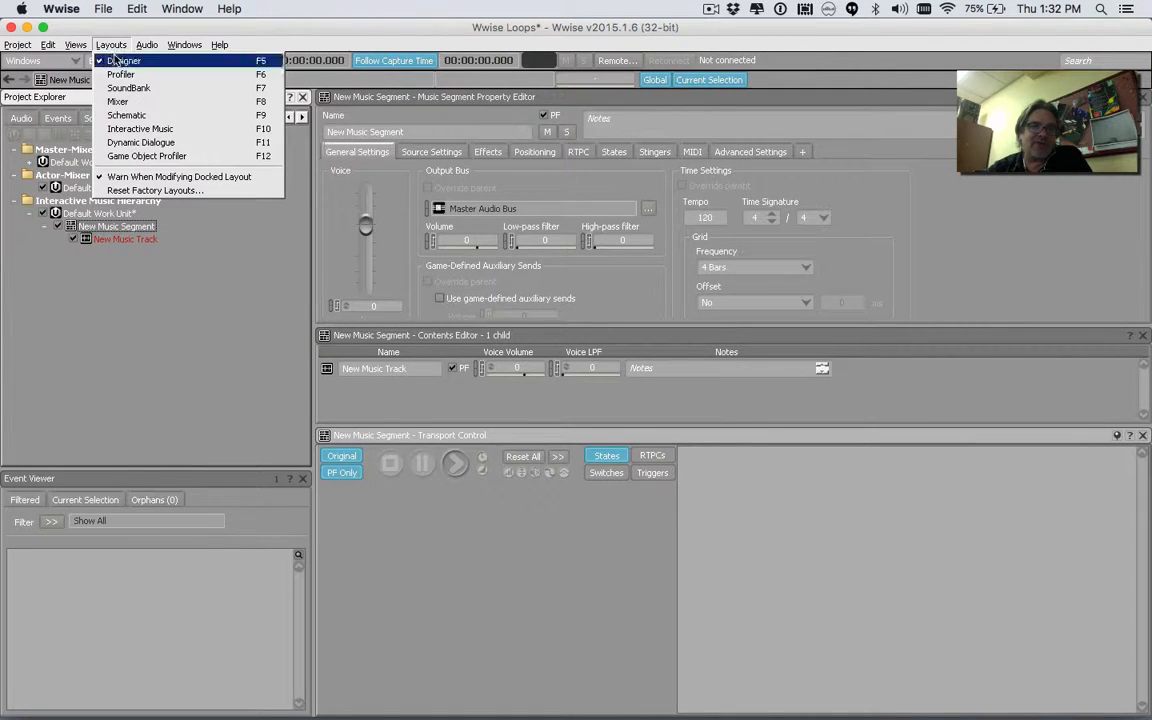
{"action": "left_click", "coordinate": [125, 128]}
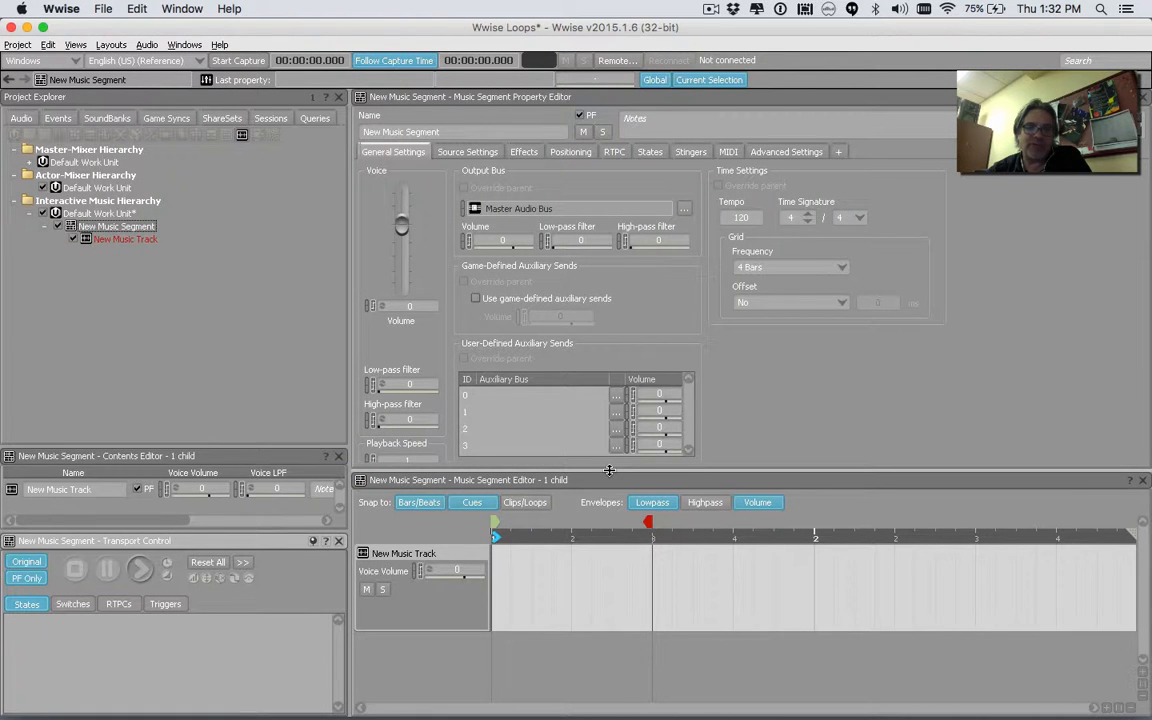
{"action": "left_click_drag", "start_coordinate": [609, 470], "coordinate": [625, 340]}
Switch to Finder, import audio_loop.wav from the Desktop into the music track, and align the clip with the start of the timeline
{"action": "key", "text": "super+Tab"}
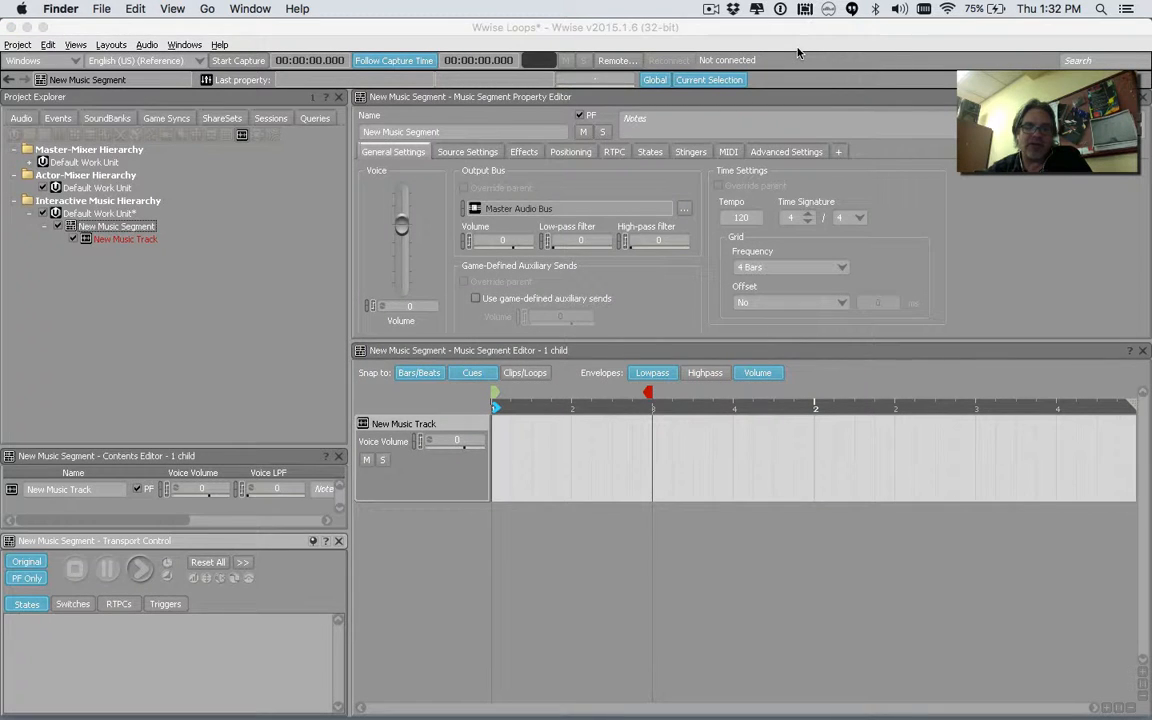
{"action": "key", "text": "super+n"}
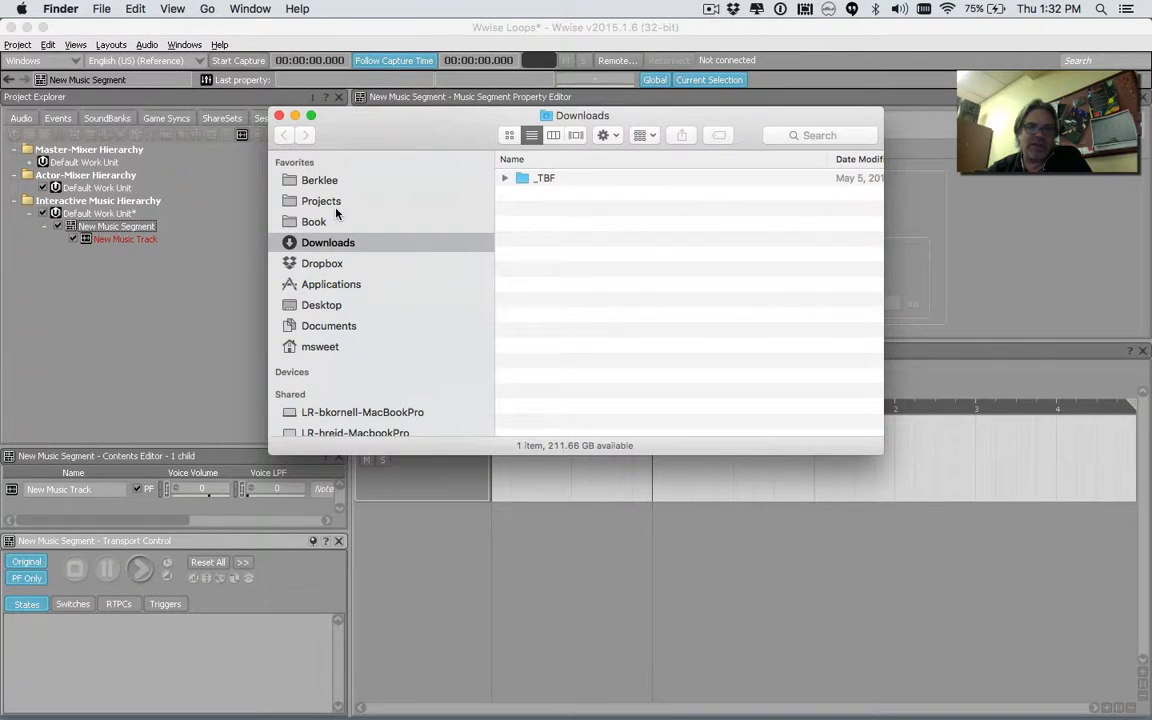
{"action": "left_click", "coordinate": [322, 305]}
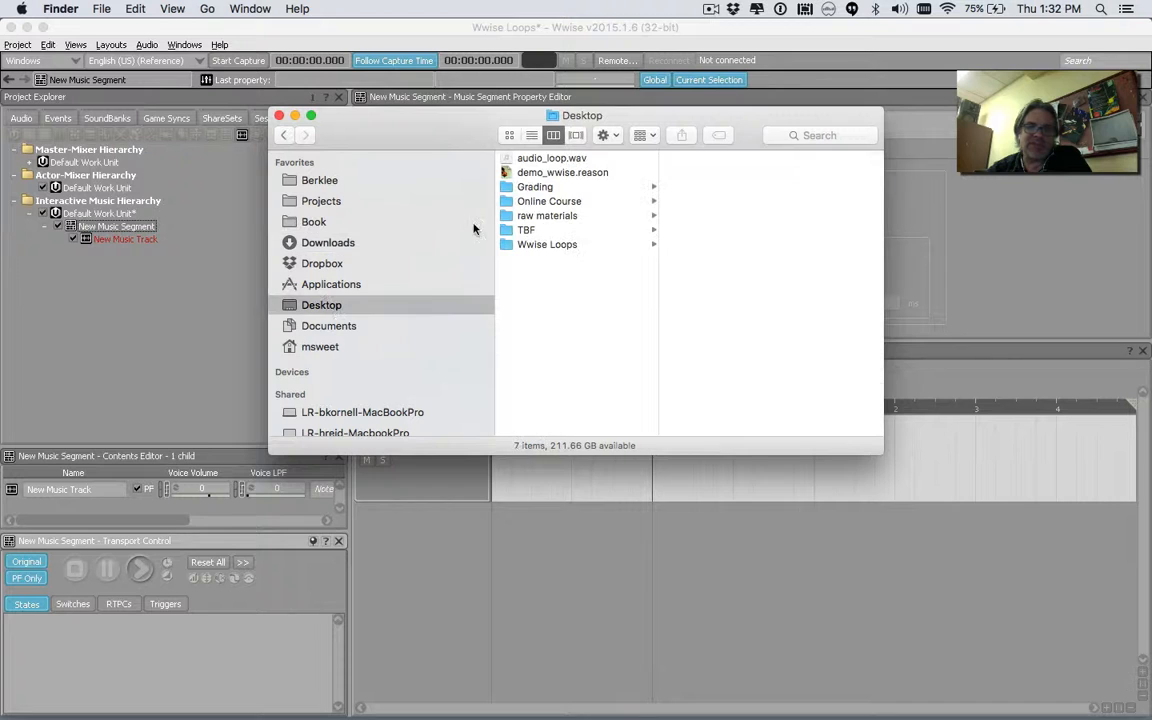
{"action": "left_click_drag", "start_coordinate": [553, 158], "coordinate": [553, 487]}
{"action": "left_click", "coordinate": [650, 476]}
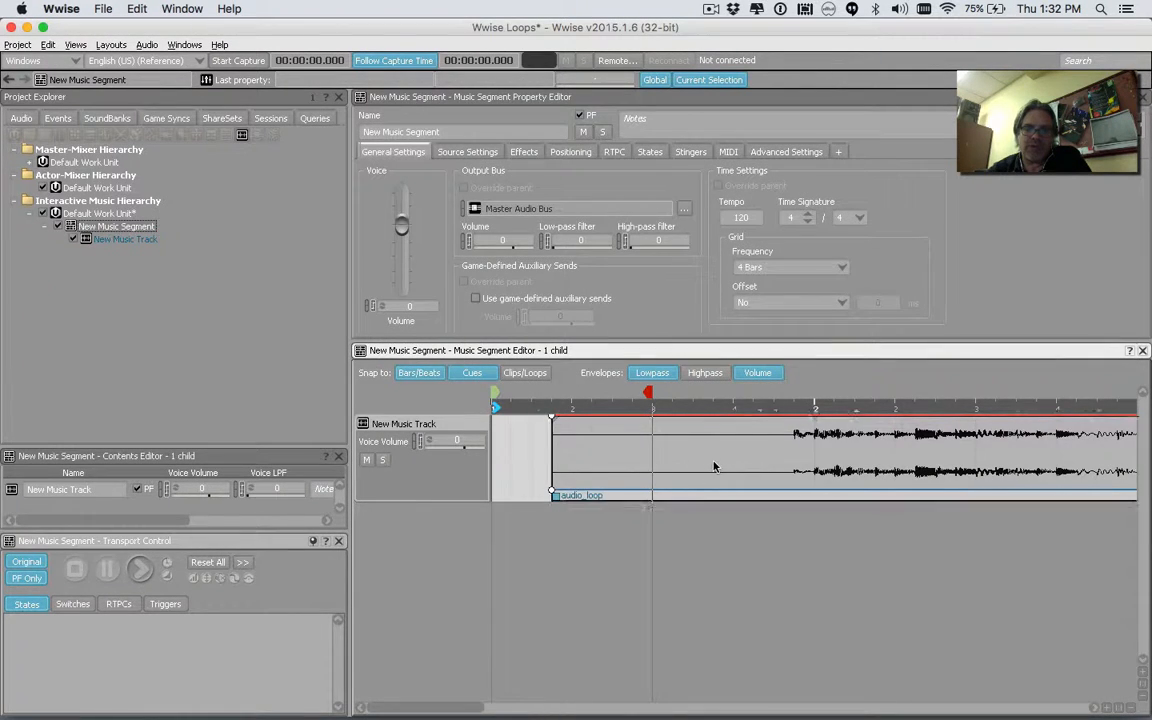
{"action": "left_click_drag", "start_coordinate": [714, 467], "coordinate": [654, 468]}
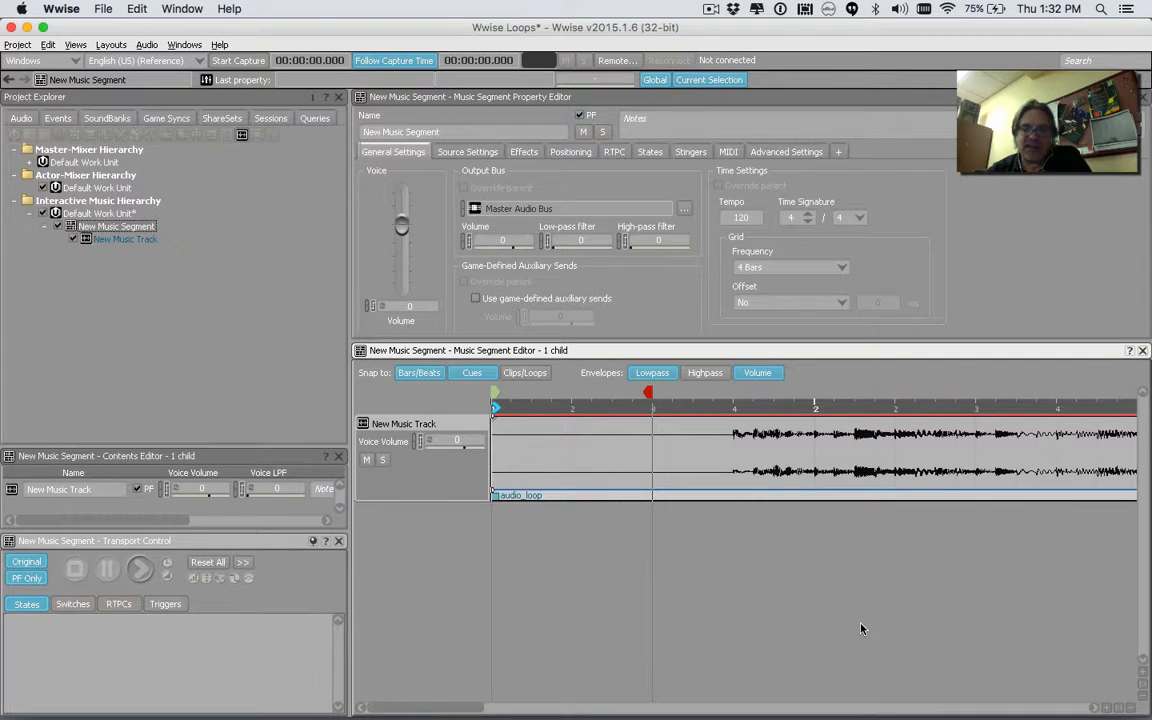
Move the exit cue of the music segment to the start of bar 10, near the end of the audio
{"action": "left_click", "coordinate": [1130, 708]}
{"action": "left_click", "coordinate": [1130, 708]}
{"action": "left_click", "coordinate": [1130, 708]}
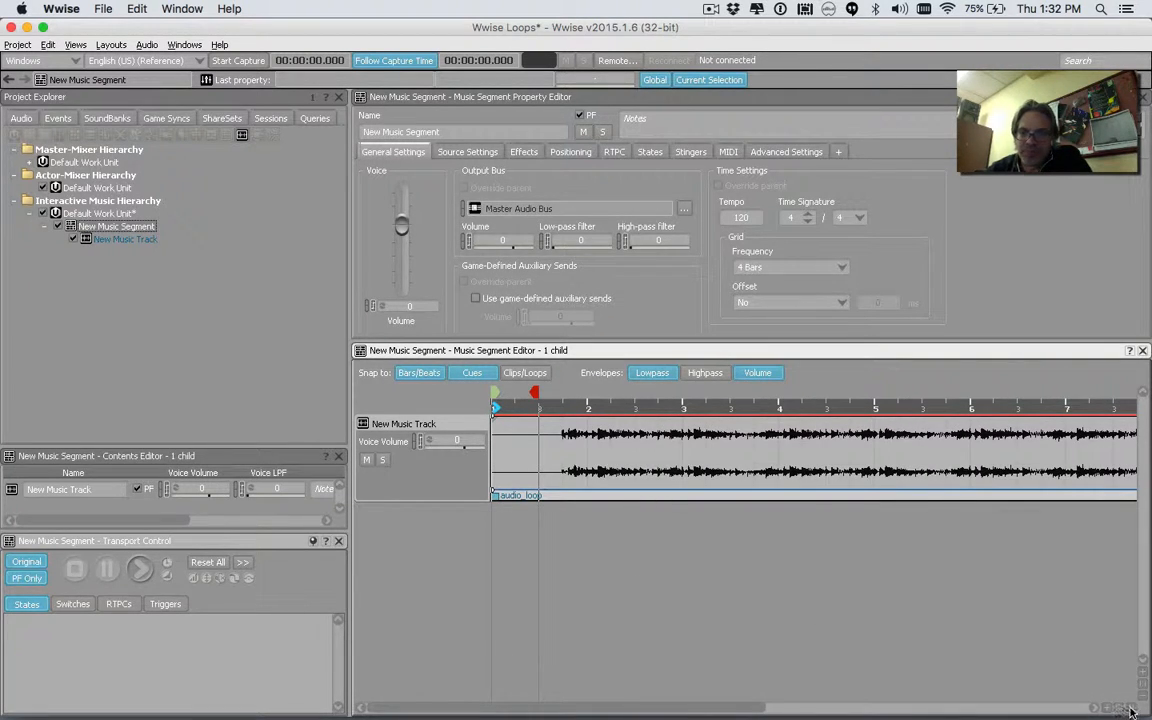
{"action": "left_click", "coordinate": [1130, 708]}
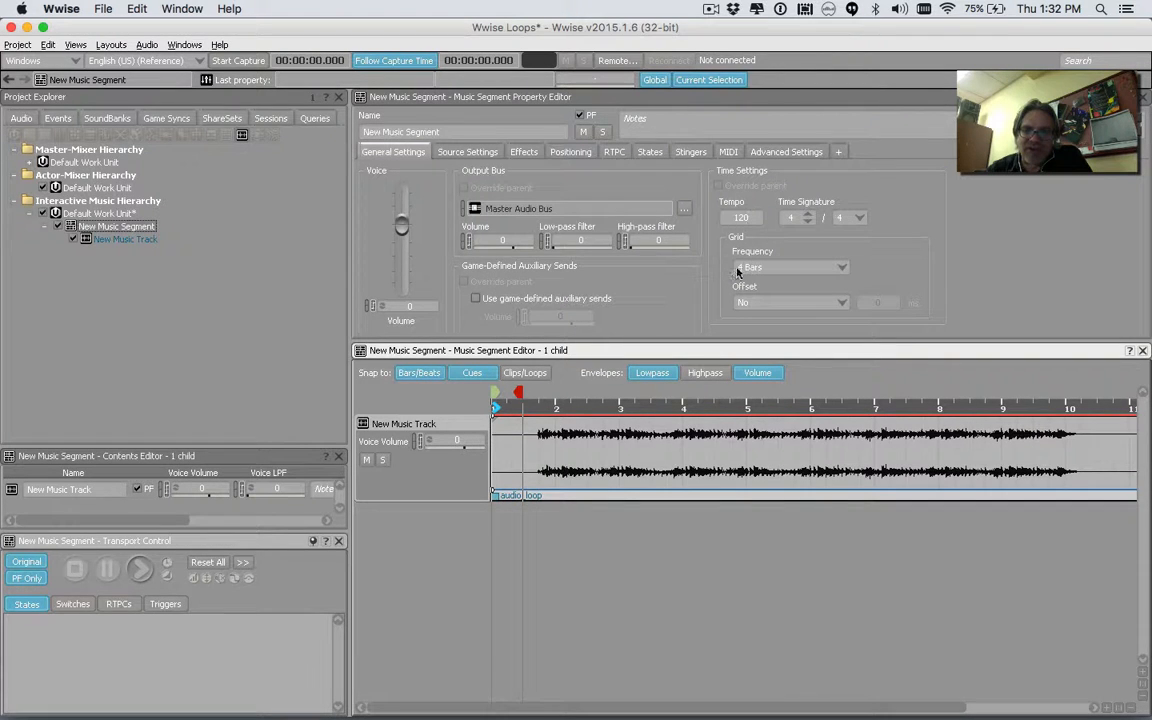
{"action": "right_click", "coordinate": [568, 408]}
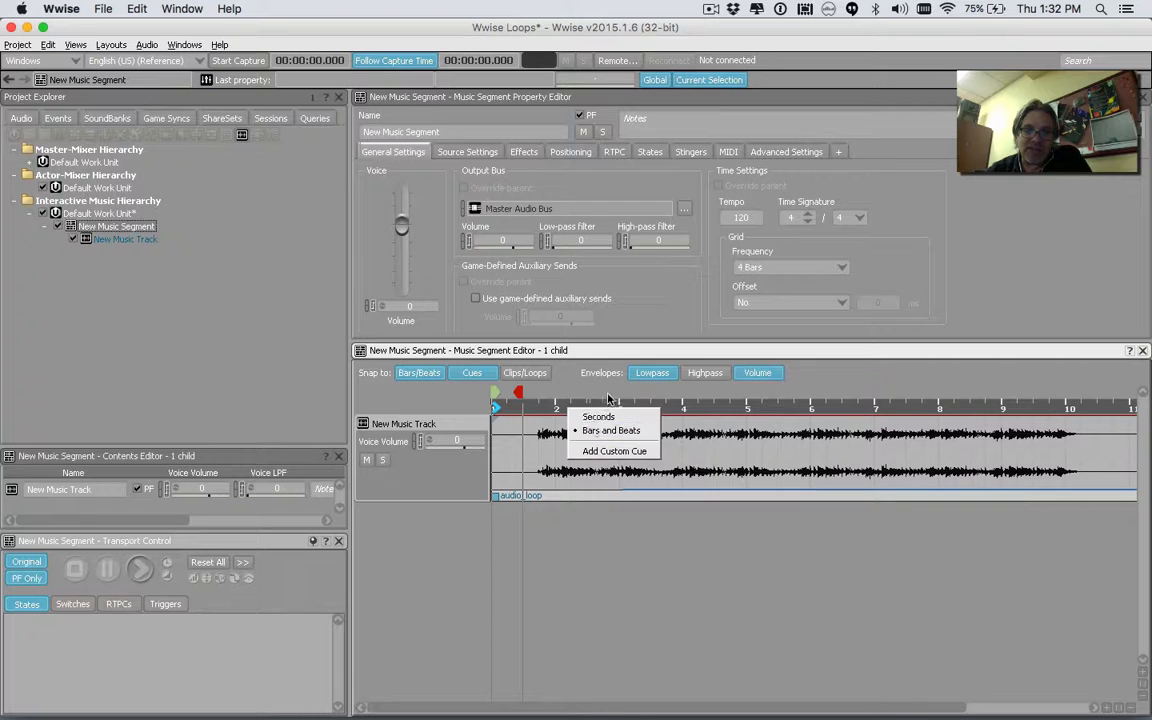
{"action": "left_click", "coordinate": [612, 397]}
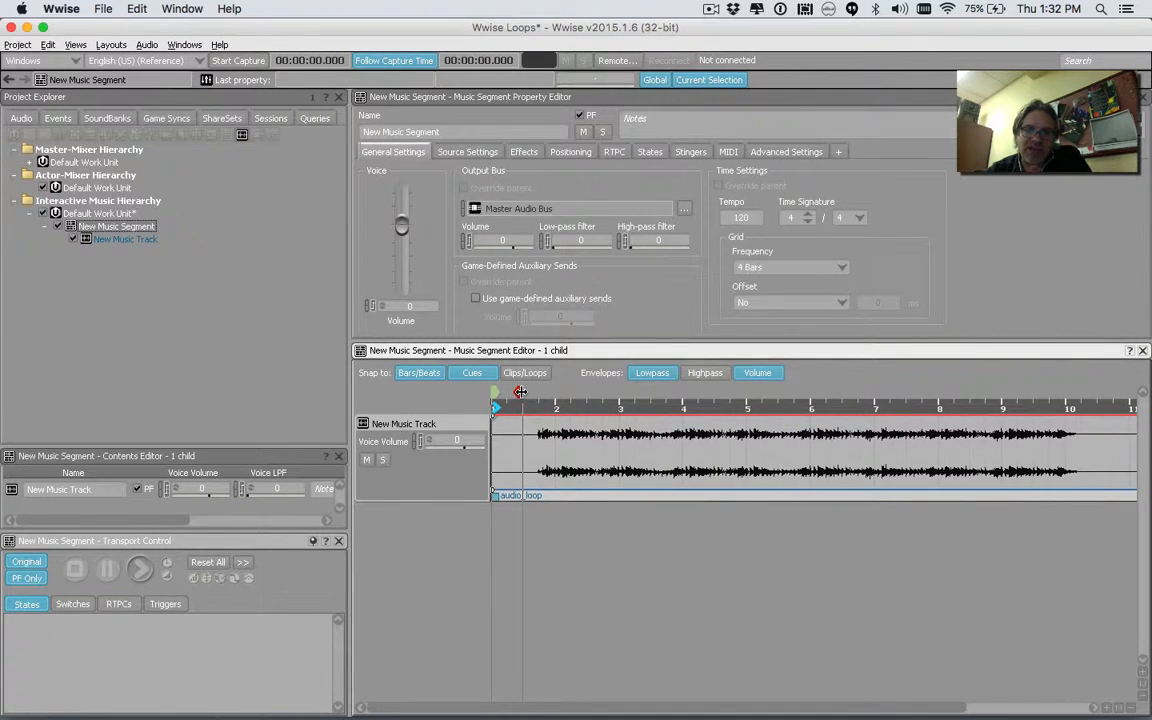
{"action": "left_click_drag", "start_coordinate": [520, 391], "coordinate": [1062, 409]}
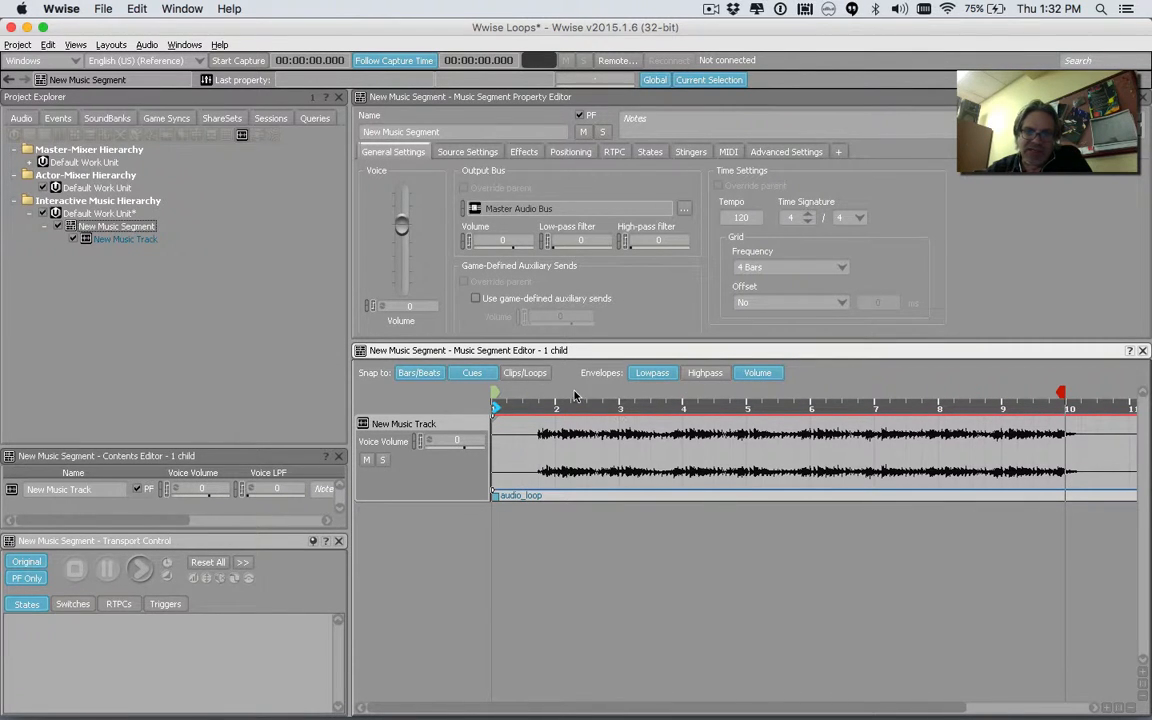
Move the entry cue one bar after the start of the clip, leaving the first bar as pre-entry, and save the project
{"action": "mouse_move", "coordinate": [497, 391]}
{"action": "left_mouse_down"}
{"action": "mouse_move", "coordinate": [560, 393]}
{"action": "mouse_move", "coordinate": [486, 393]}
{"action": "left_mouse_up"}
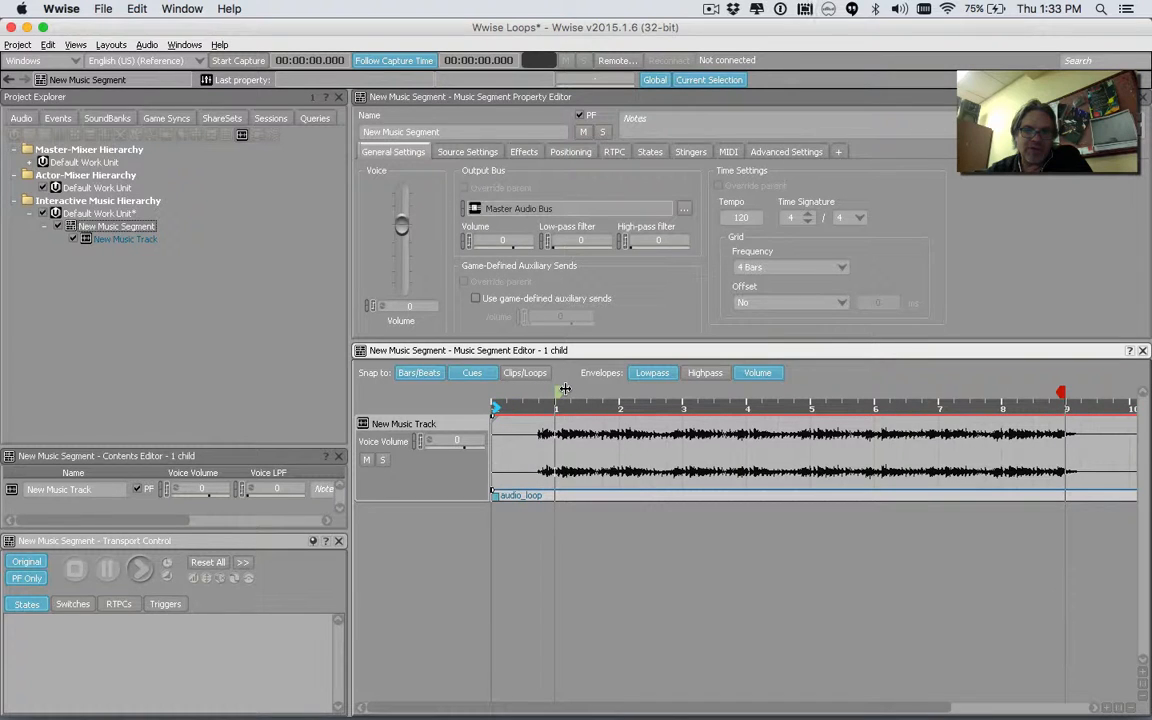
{"action": "left_click_drag", "start_coordinate": [494, 393], "coordinate": [561, 423]}
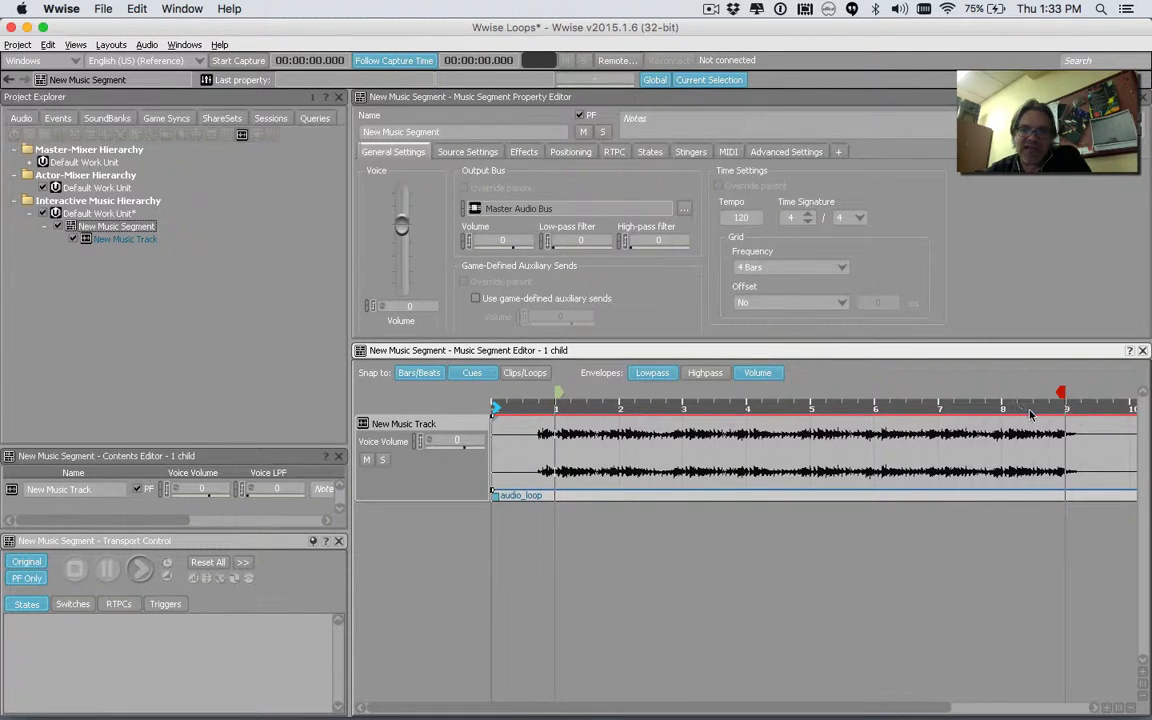
{"action": "left_click", "coordinate": [1060, 497]}
{"action": "left_click_drag", "start_coordinate": [905, 705], "coordinate": [818, 707]}
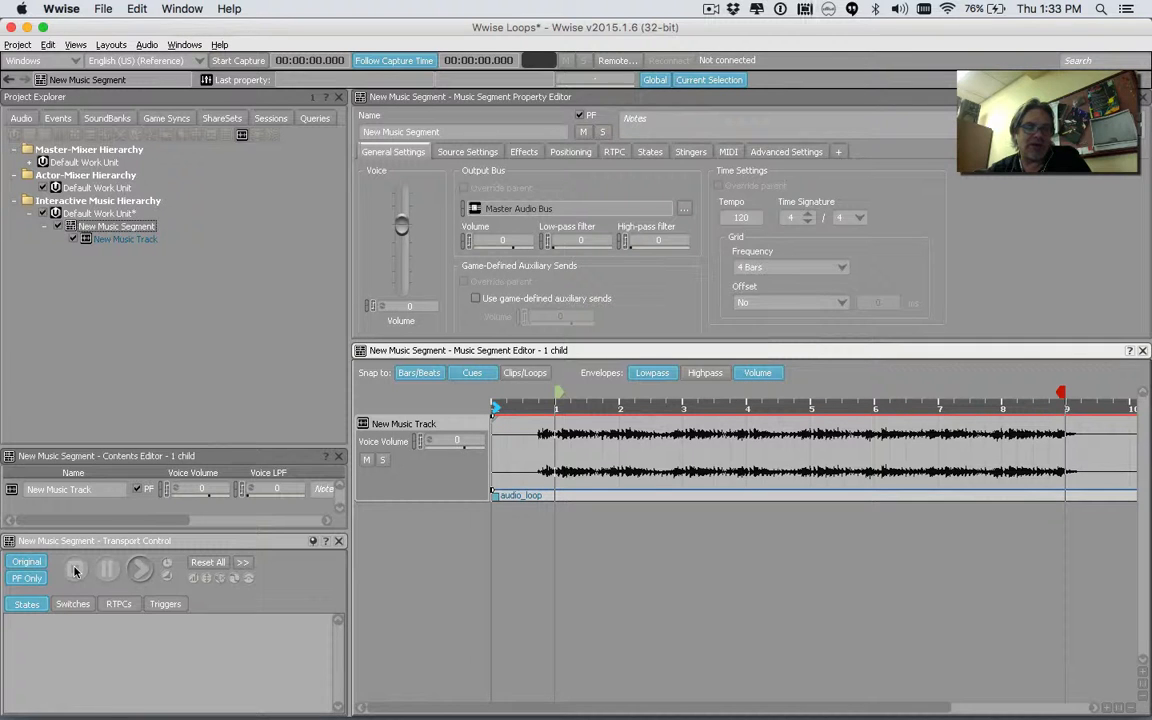
{"action": "key", "text": "ctrl+s"}
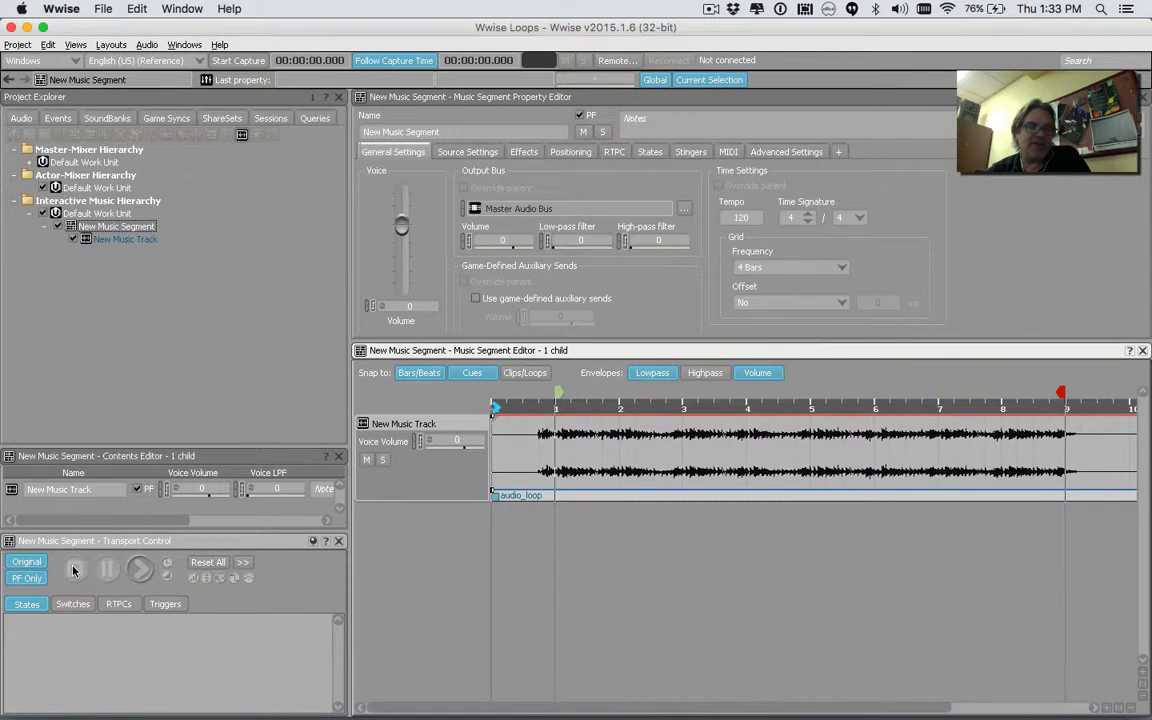
Play the music segment past its exit cue to check the cue positions and audio tail, and stop playback
{"action": "left_click", "coordinate": [140, 568]}
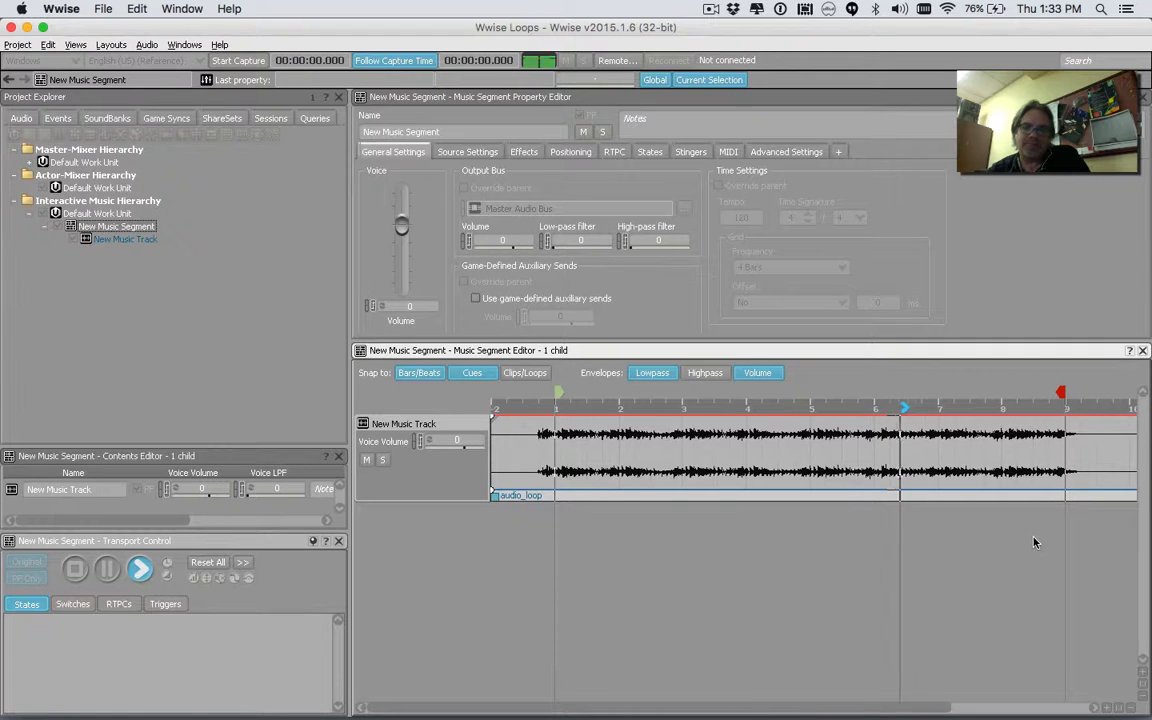
{"action": "left_click_drag", "start_coordinate": [946, 708], "coordinate": [1120, 706]}
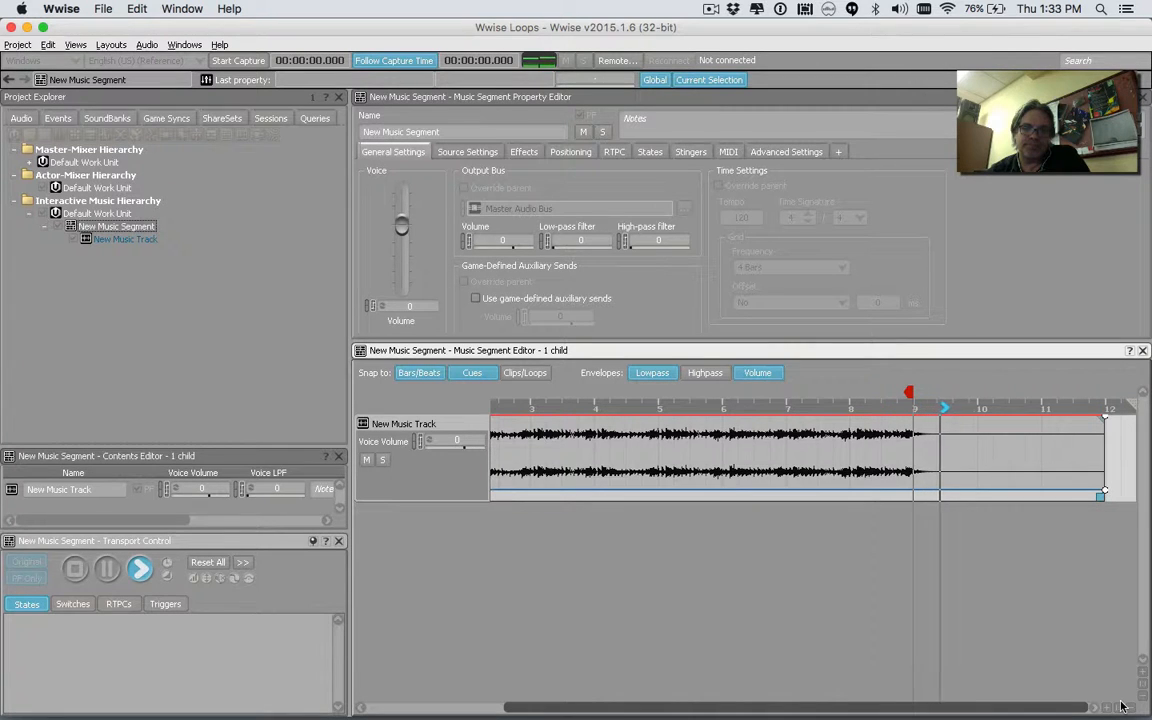
{"action": "scroll", "coordinate": [800, 640], "scroll_direction": "left", "scroll_amount": 5}
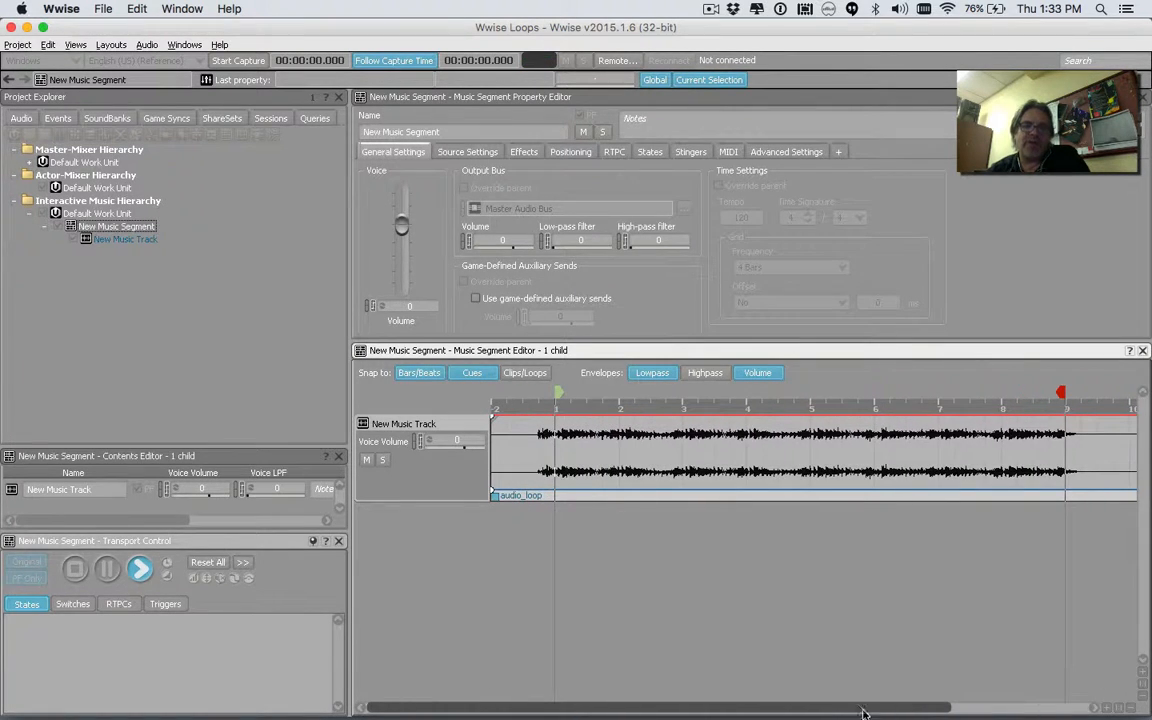
{"action": "left_click", "coordinate": [77, 569]}
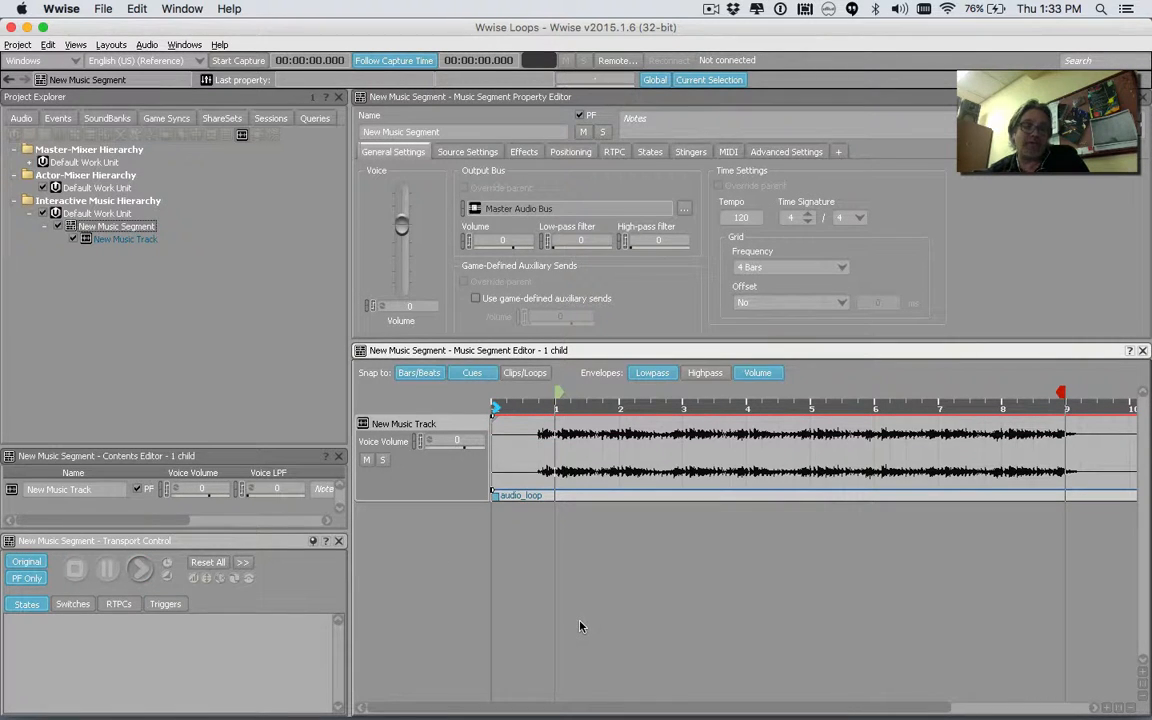
Add a Music Playlist Container with its default name as the parent of the music segment and open it for editing
{"action": "right_click", "coordinate": [95, 229]}
{"action": "mouse_move", "coordinate": [130, 235]}
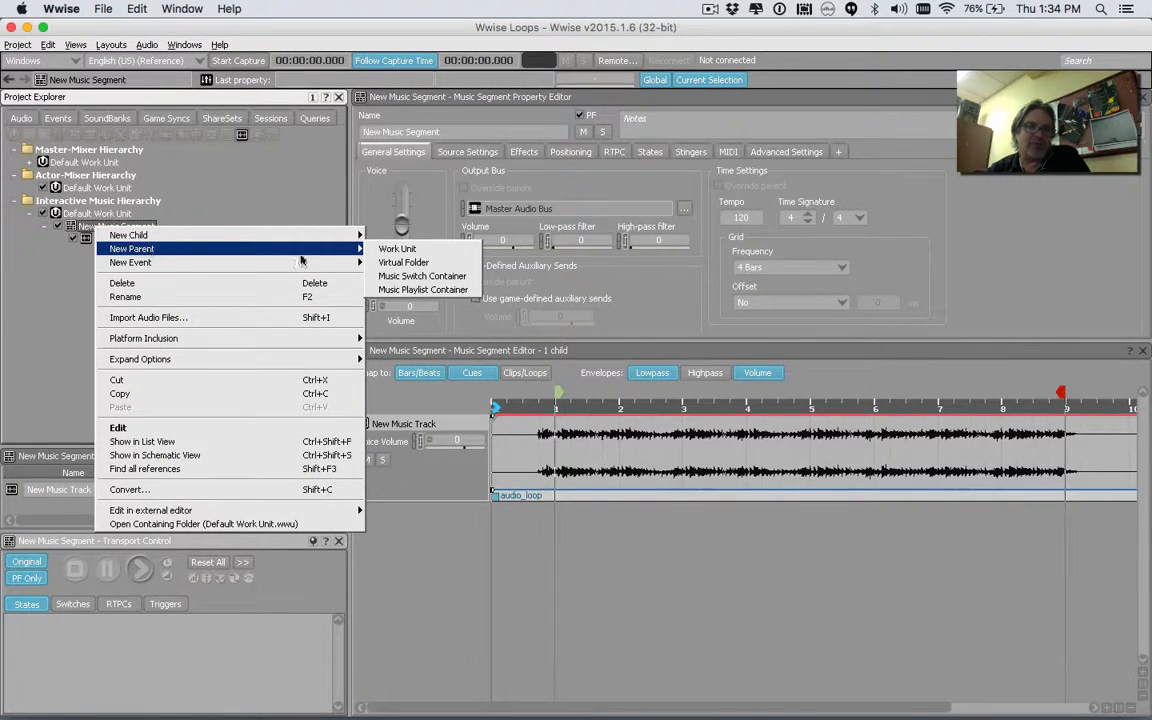
{"action": "left_click", "coordinate": [411, 290]}
{"action": "left_click", "coordinate": [230, 241]}
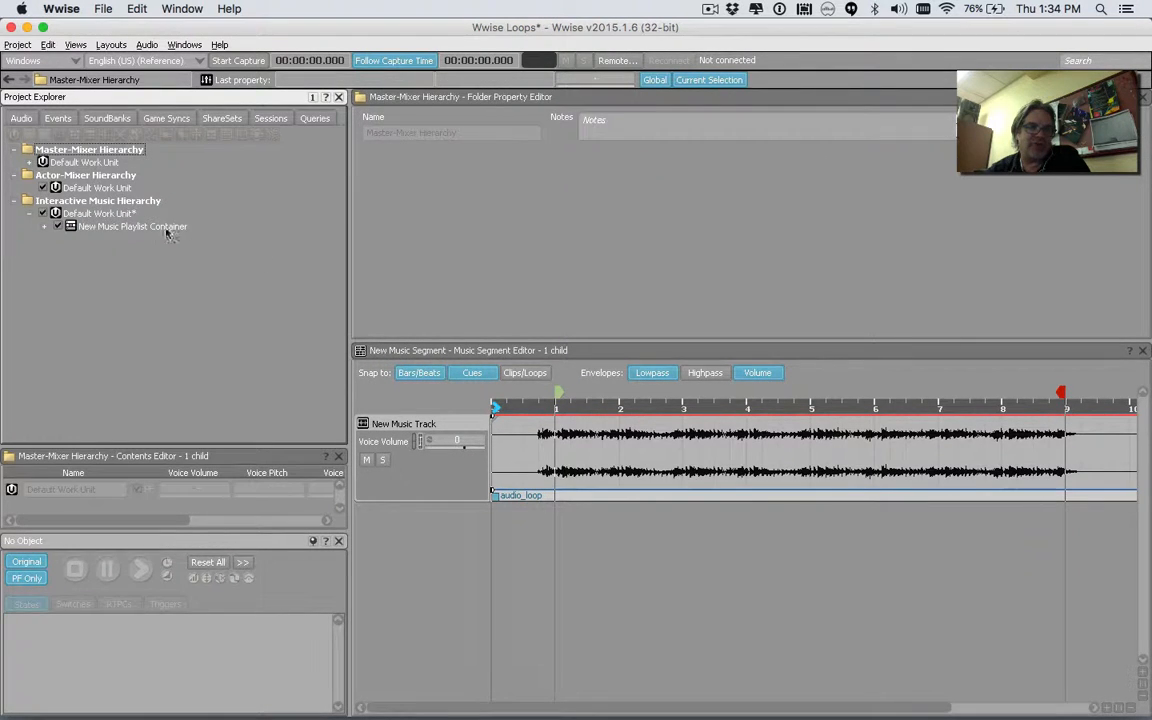
{"action": "left_click", "coordinate": [157, 225]}
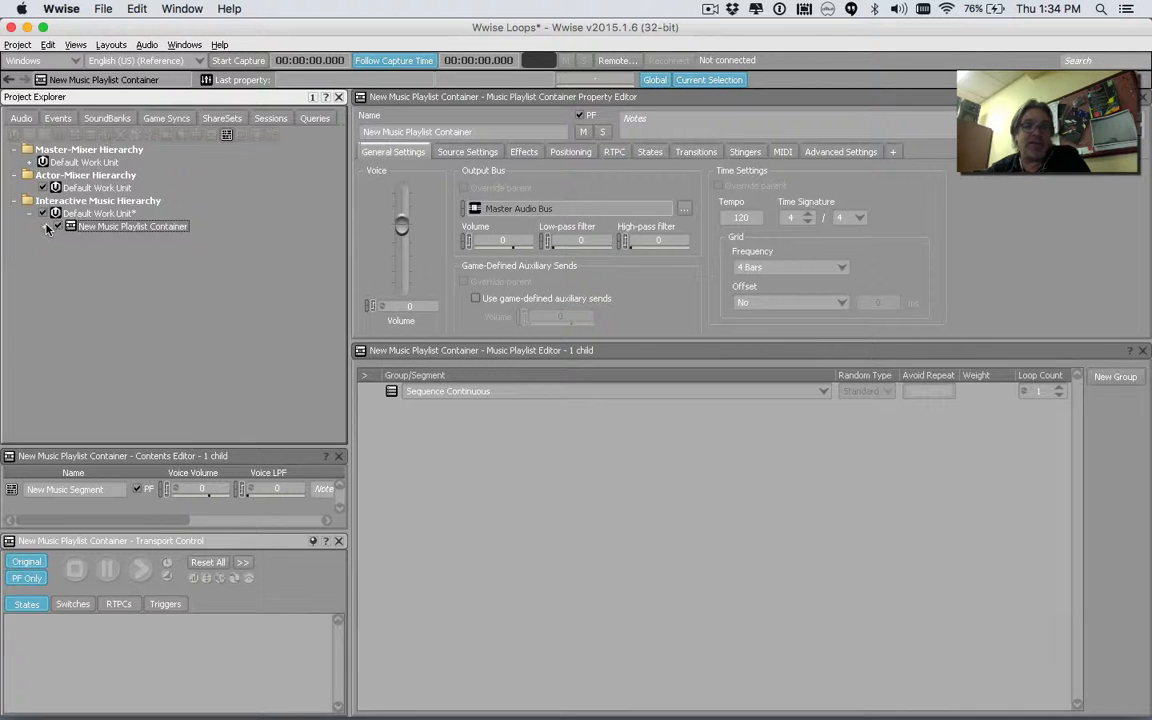
Add the music segment twice in succession to the container's Sequence Continuous playlist group
{"action": "left_click", "coordinate": [46, 227]}
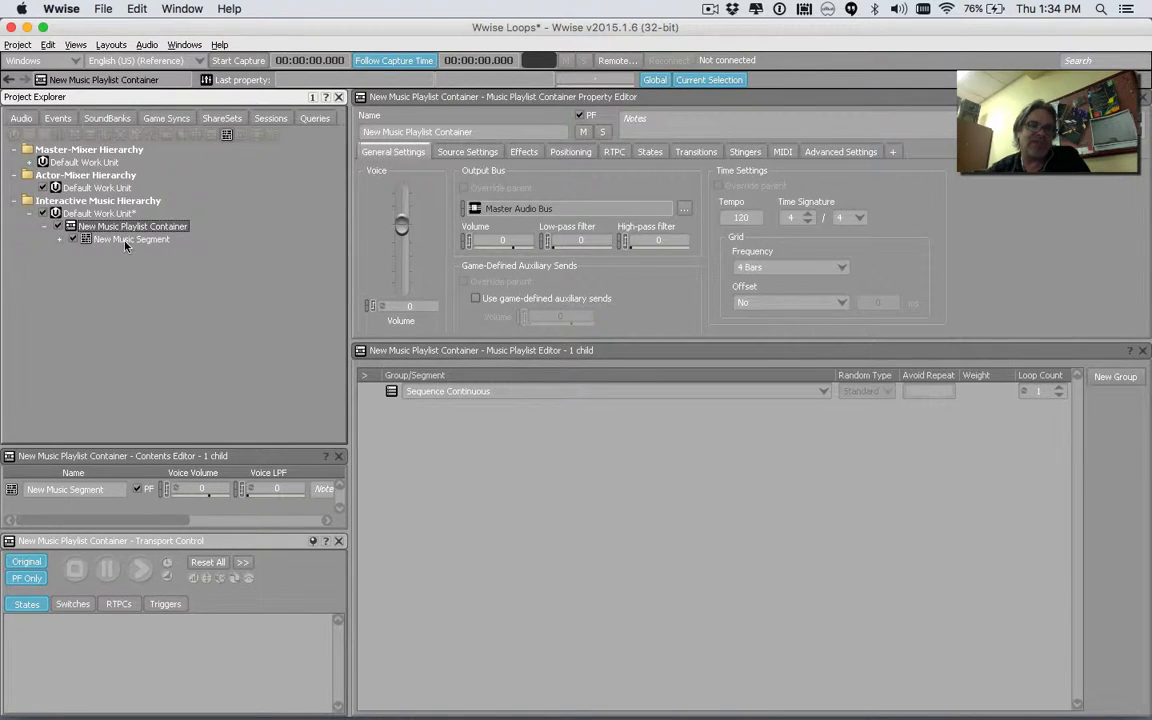
{"action": "left_click_drag", "start_coordinate": [125, 245], "coordinate": [445, 407]}
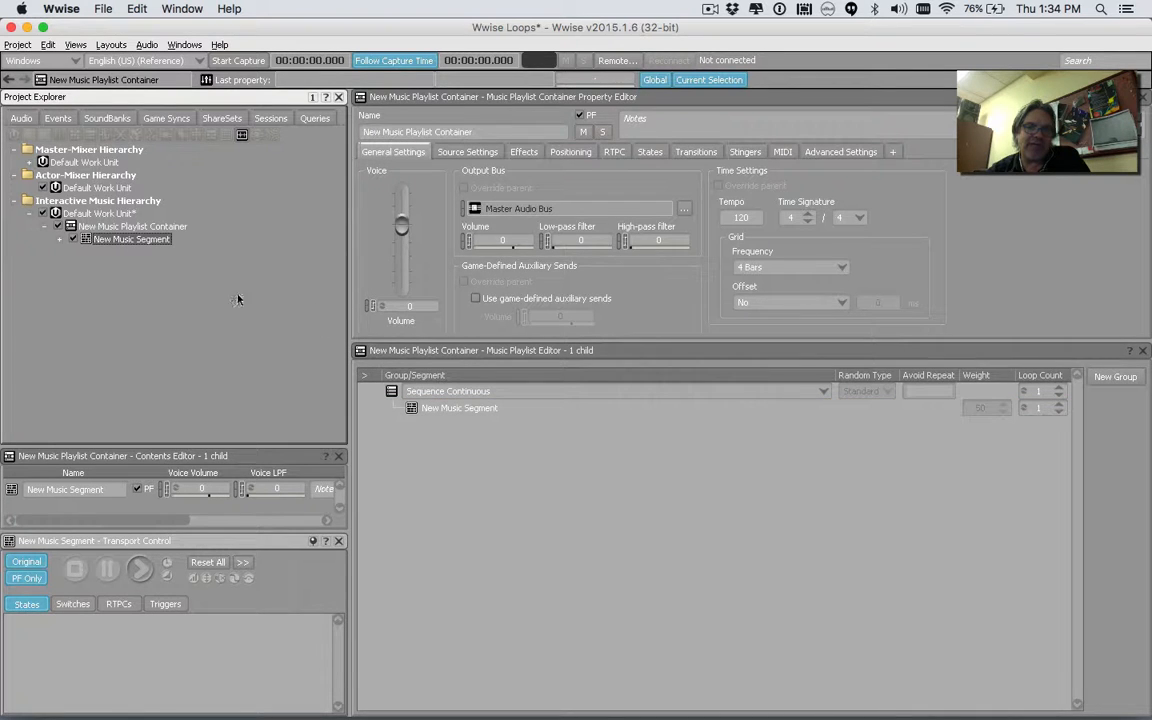
{"action": "left_click_drag", "start_coordinate": [120, 239], "coordinate": [437, 448]}
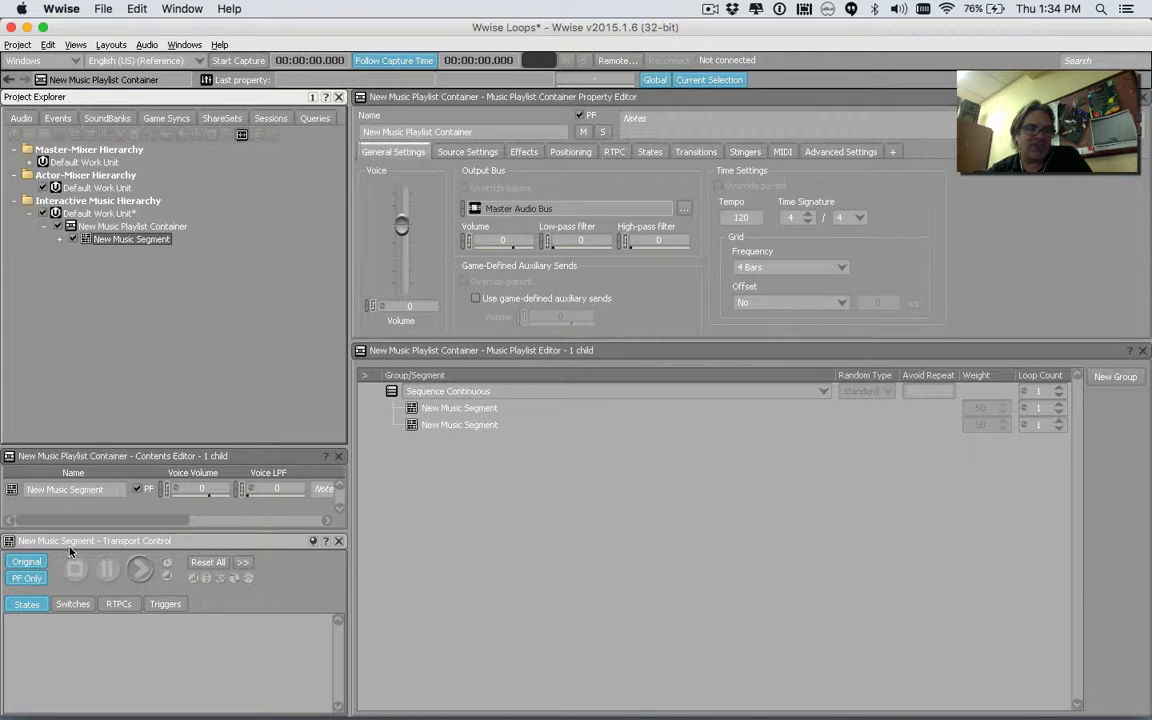
Play the Music Playlist Container to hear the transition between the two segment entries, and stop playback
{"action": "left_click", "coordinate": [132, 227]}
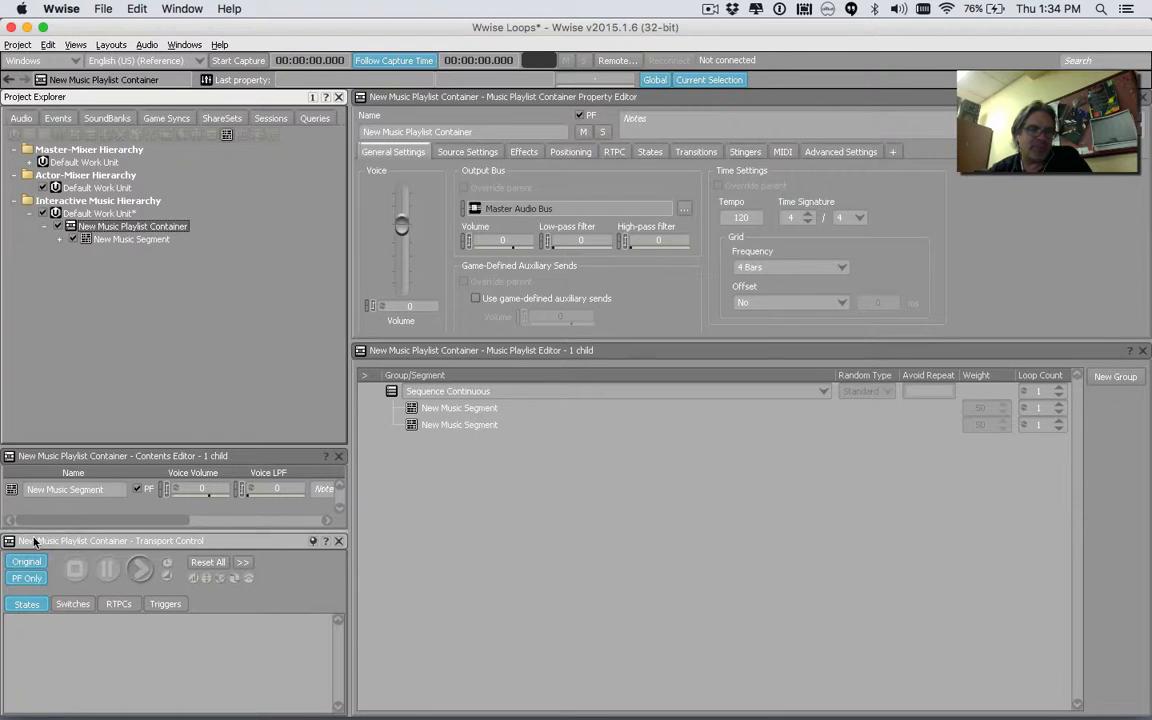
{"action": "left_click", "coordinate": [141, 570]}
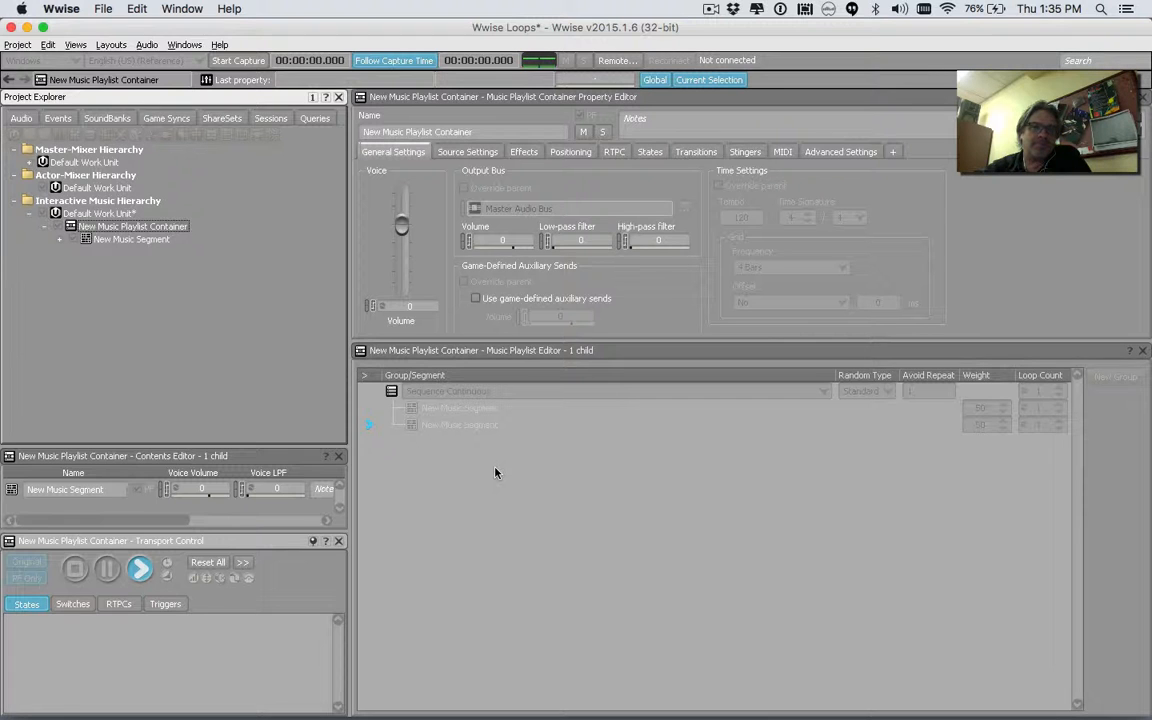
{"action": "left_click", "coordinate": [81, 576]}
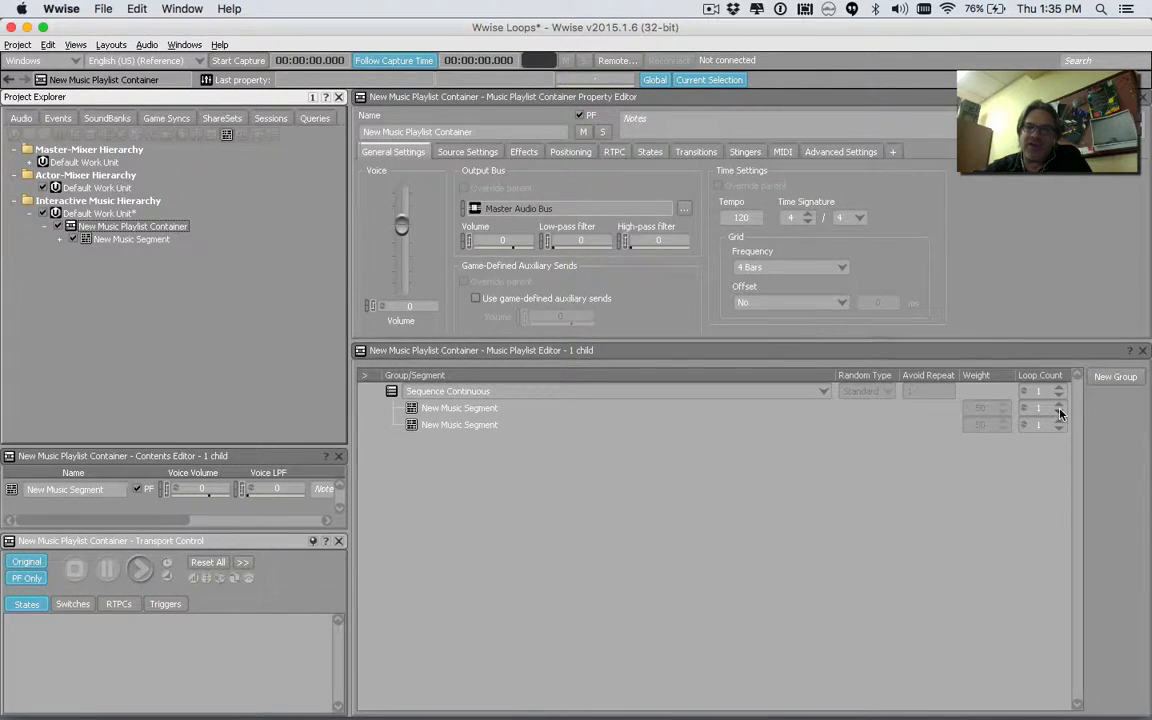
Delete the second segment entry from the playlist and set the remaining segment's loop count to Infinite
{"action": "left_click", "coordinate": [462, 426]}
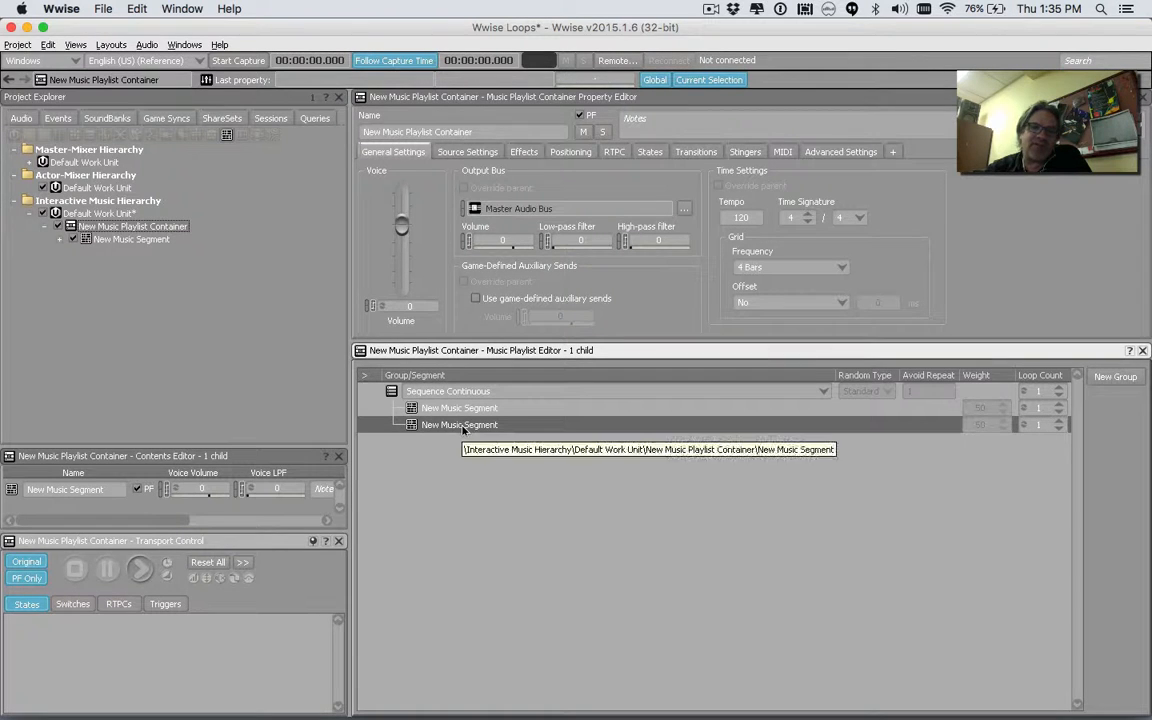
{"action": "right_click", "coordinate": [466, 428]}
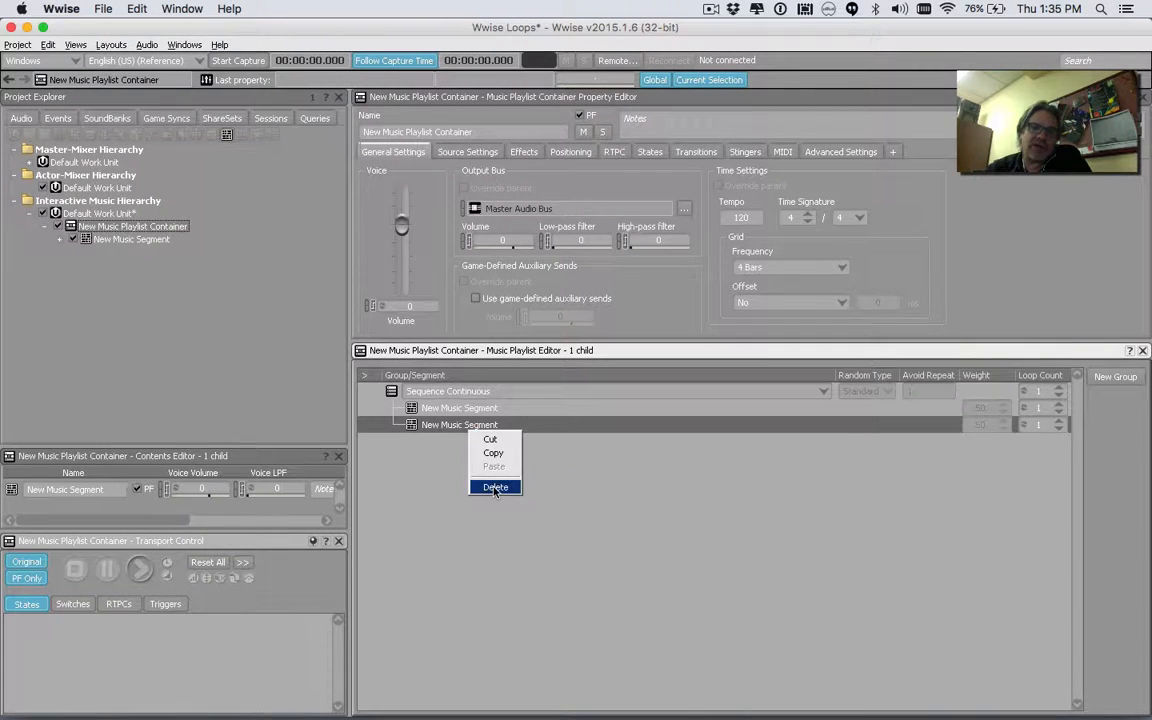
{"action": "left_click", "coordinate": [495, 488]}
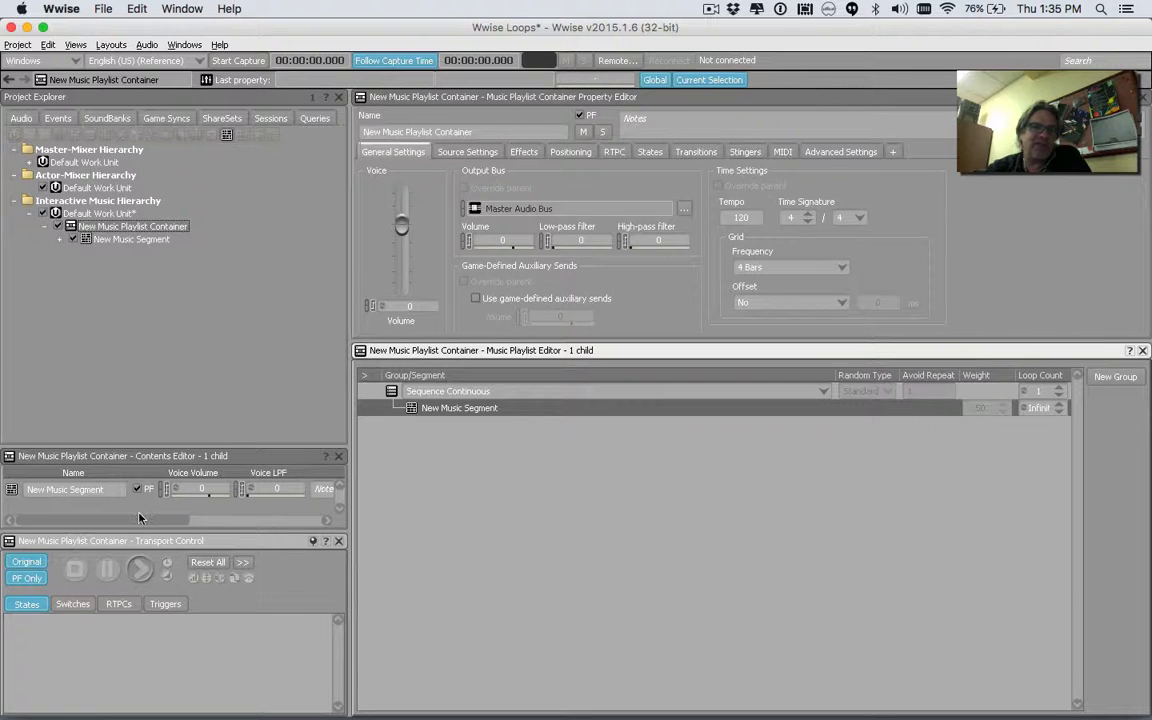
Play the Music Playlist Container to check the infinitely looping segment, and stop playback
{"action": "left_click", "coordinate": [139, 569]}
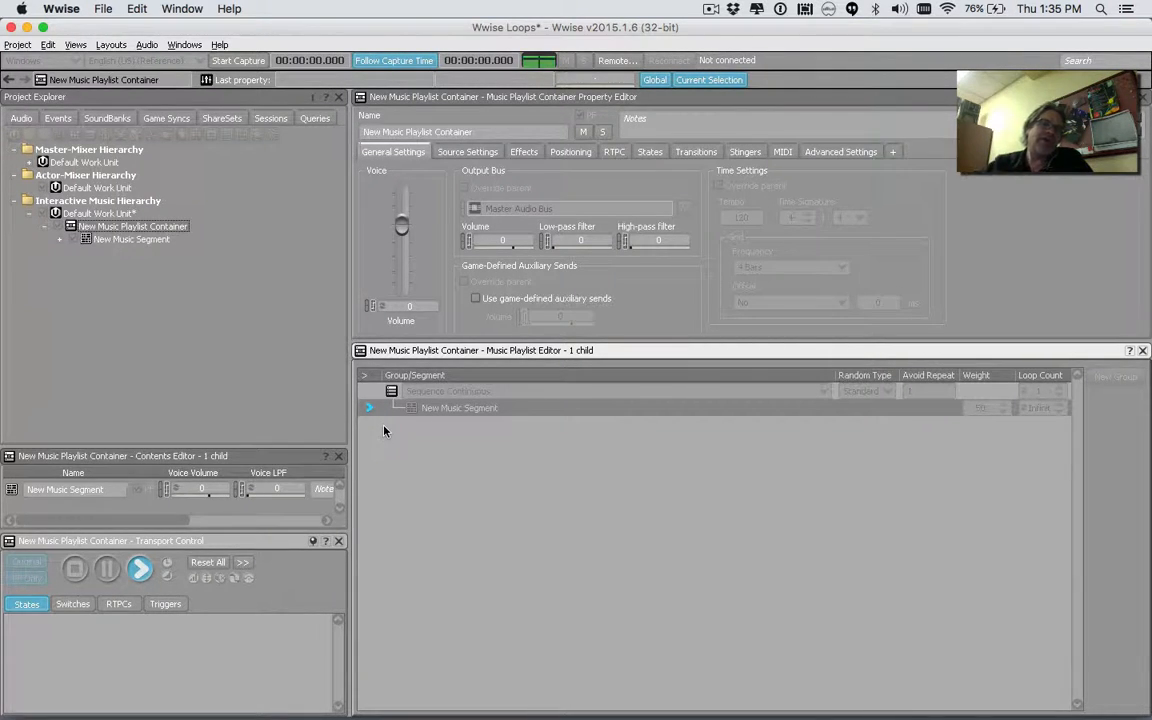
{"action": "left_click", "coordinate": [78, 570]}
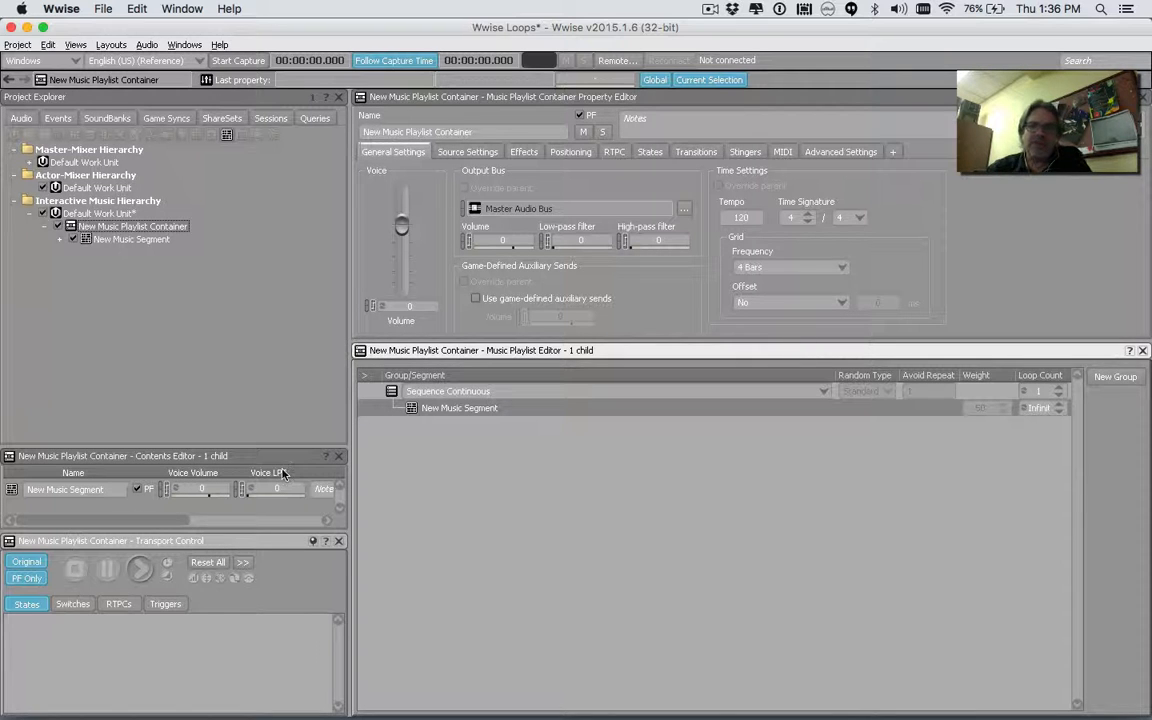
{"action": "left_click", "coordinate": [709, 9]}
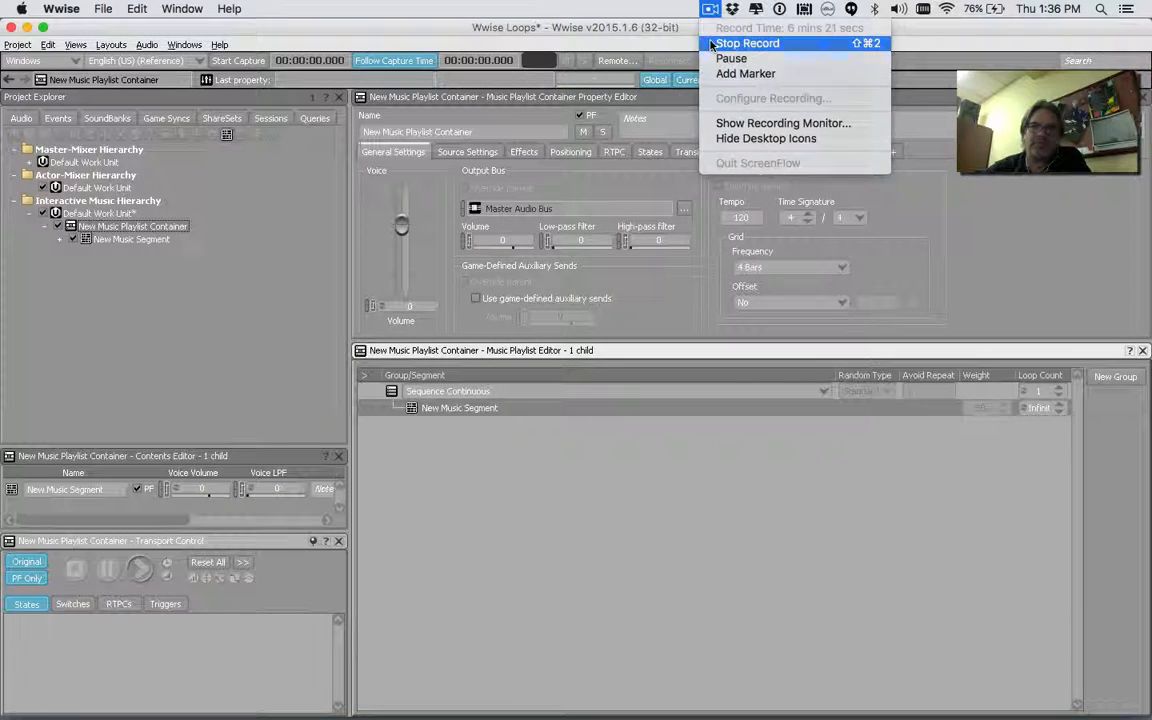